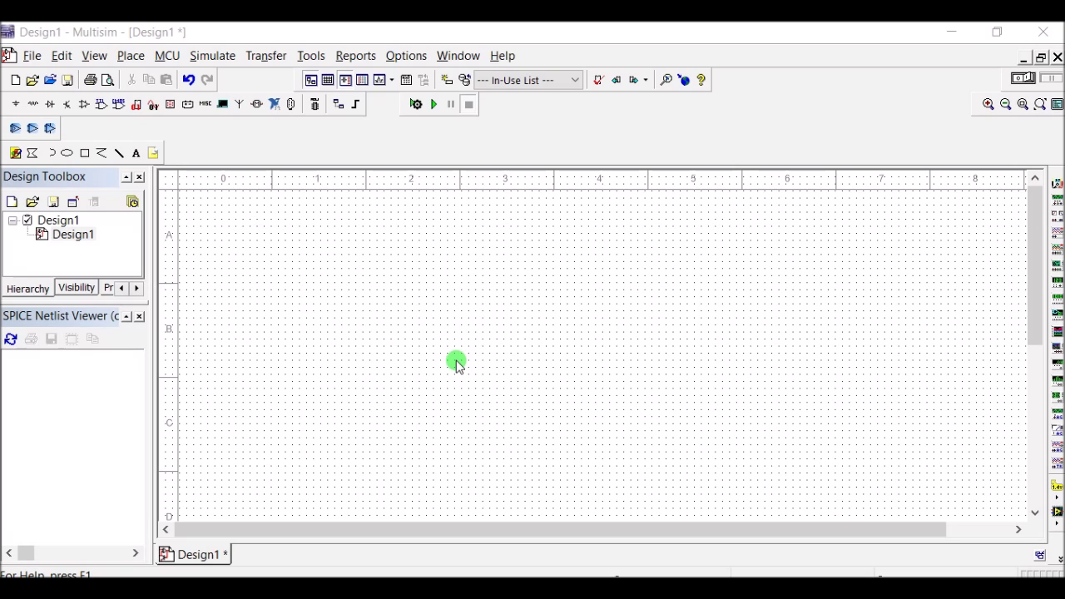
- Place an AC_POWER source from the POWER_SOURCES family on the schematic near row B, column 0
click(24, 108)
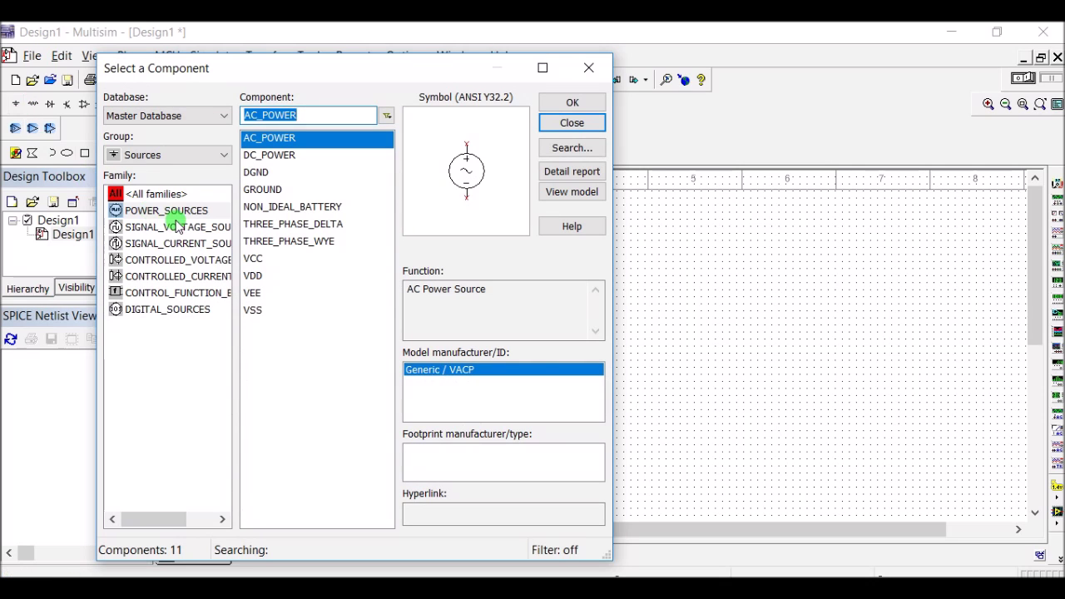
click(158, 211)
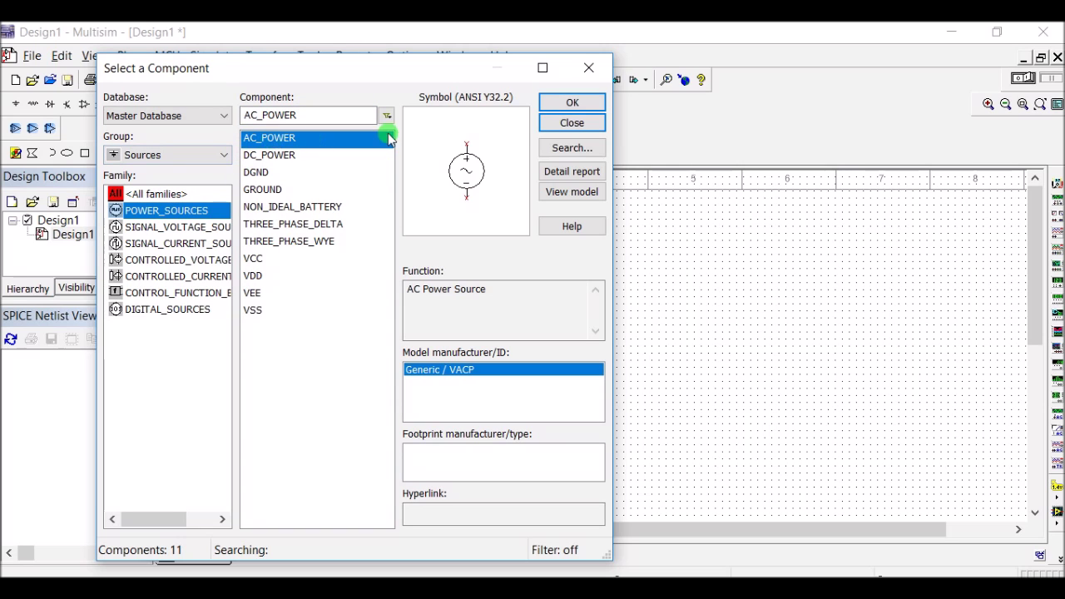
click(568, 106)
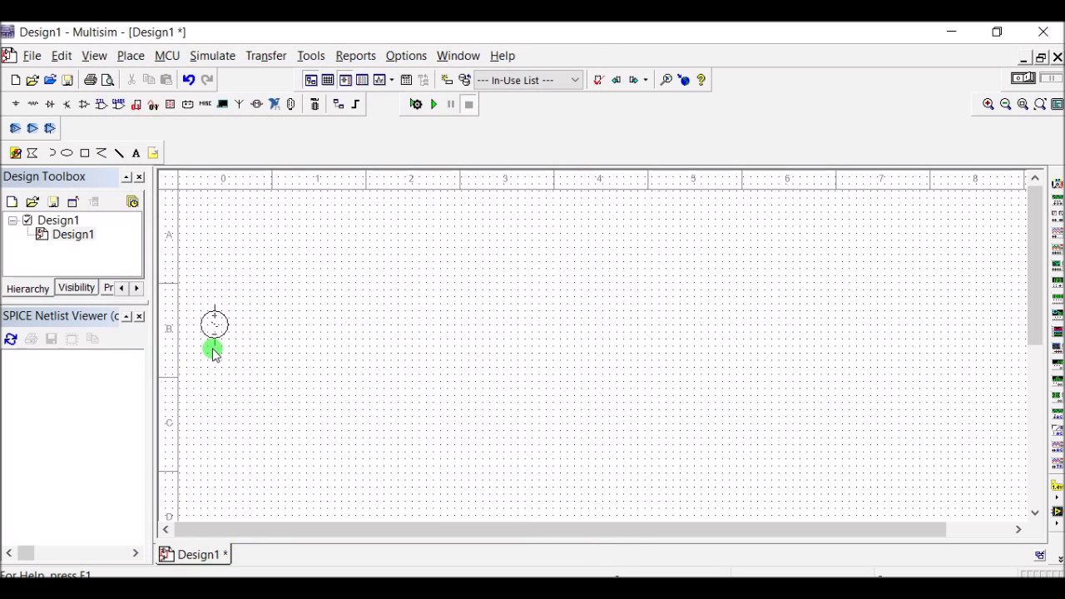
click(213, 351)
click(572, 122)
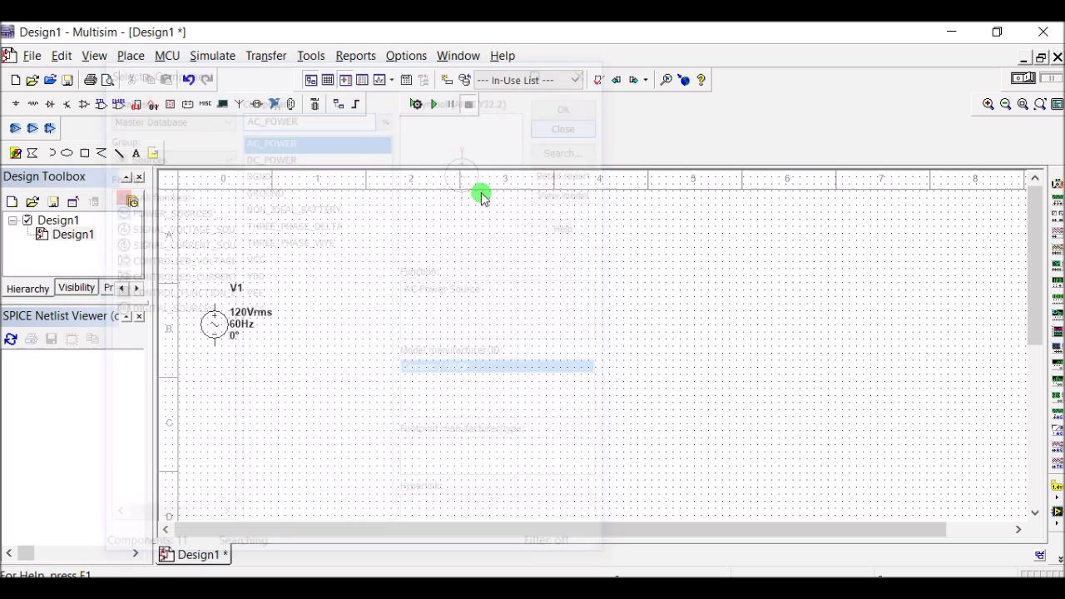
- Set the AC source's RMS voltage to 230 V and its frequency to 50 Hz
double_click(243, 330)
key(BackSpace)
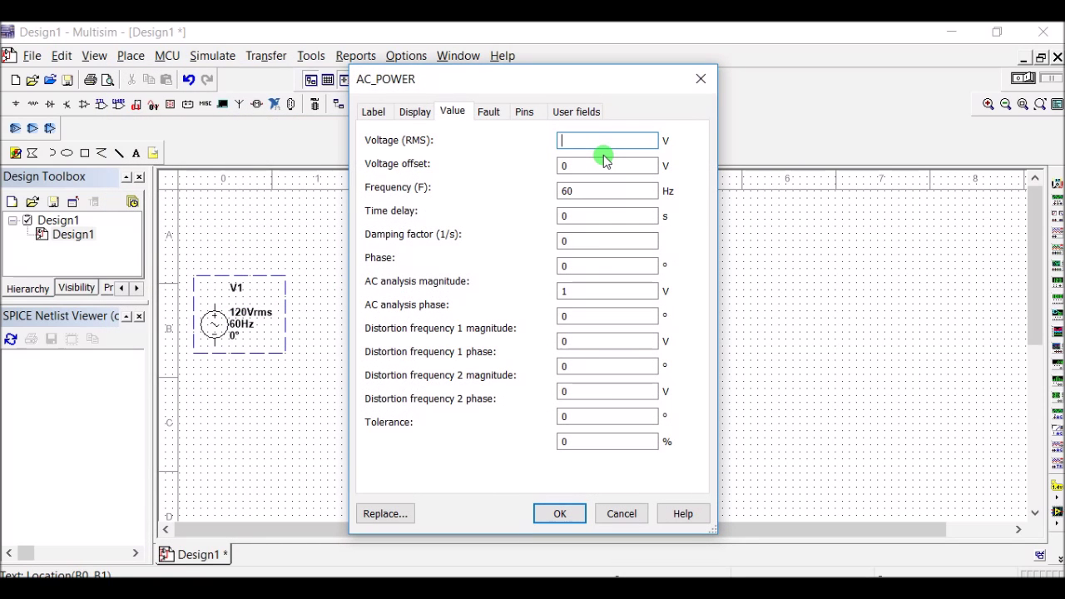
text(230)
click(588, 198)
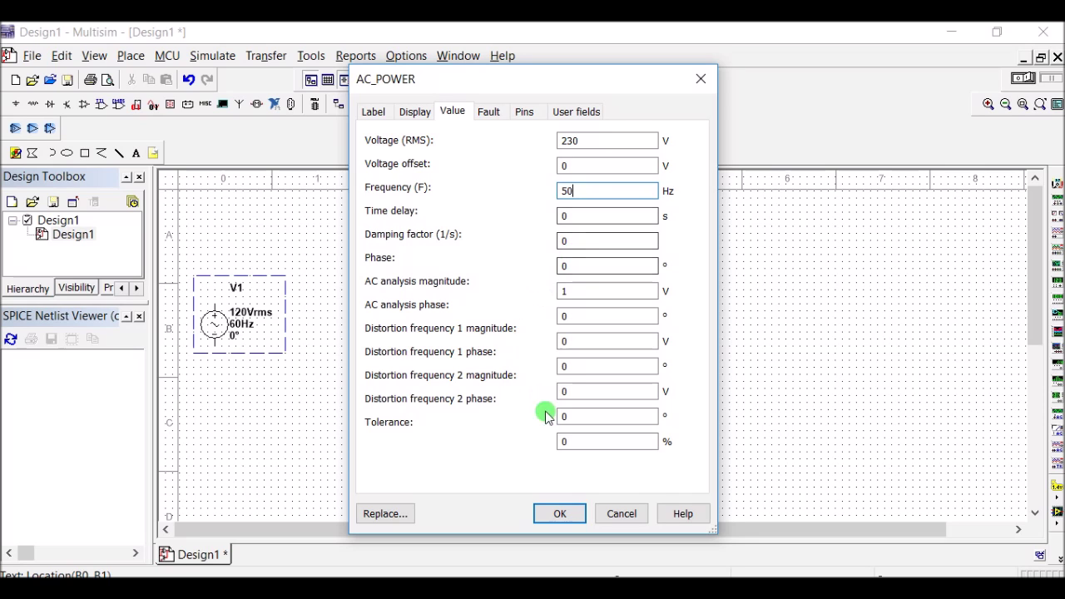
click(556, 512)
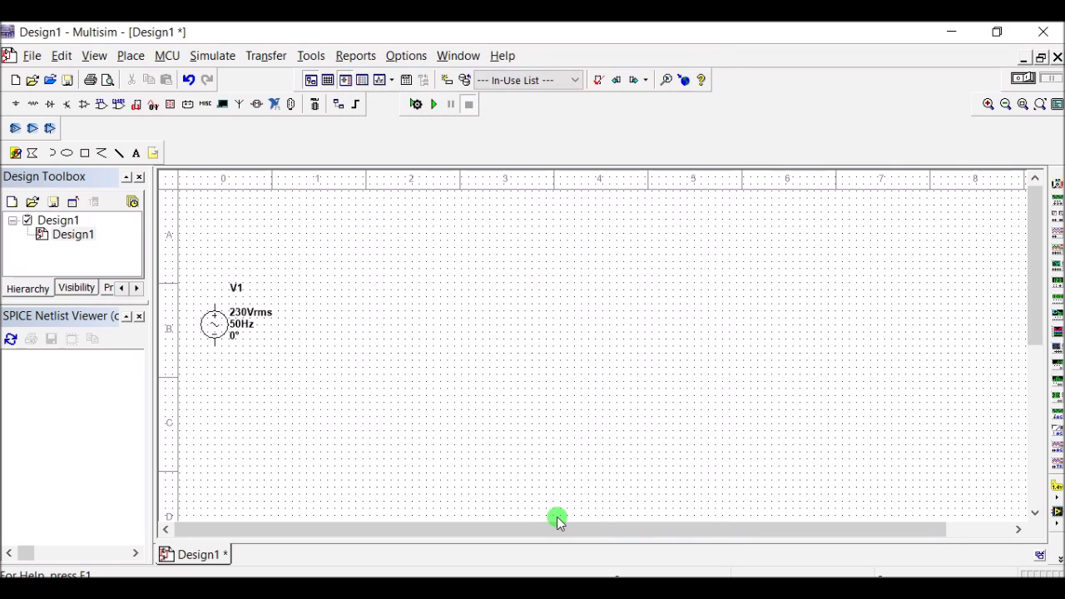
- Place a 1P1S transformer from the Basic group above and beside the AC source
click(33, 104)
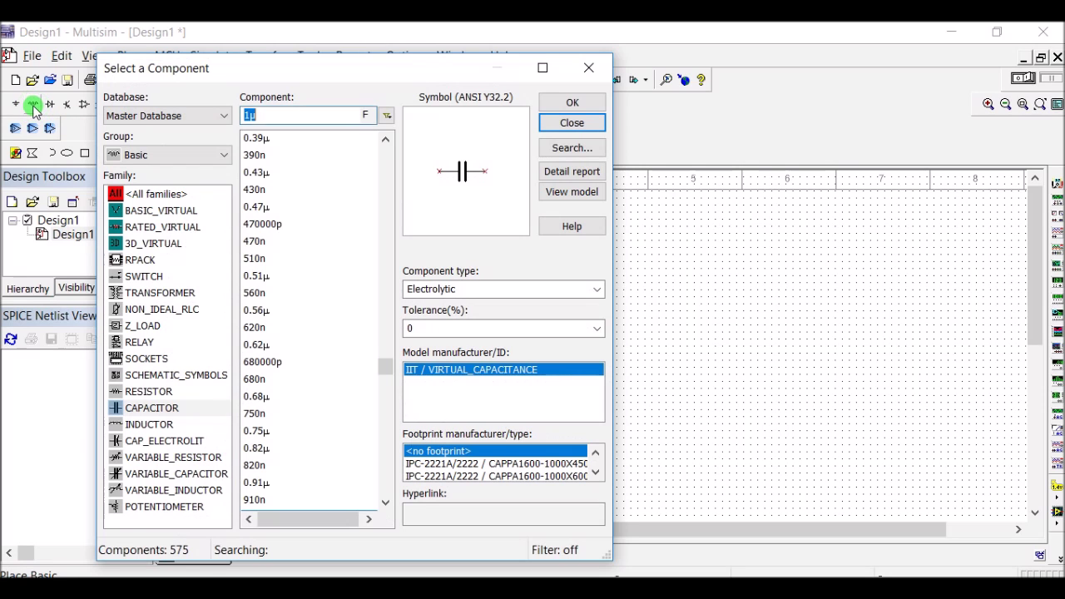
click(160, 294)
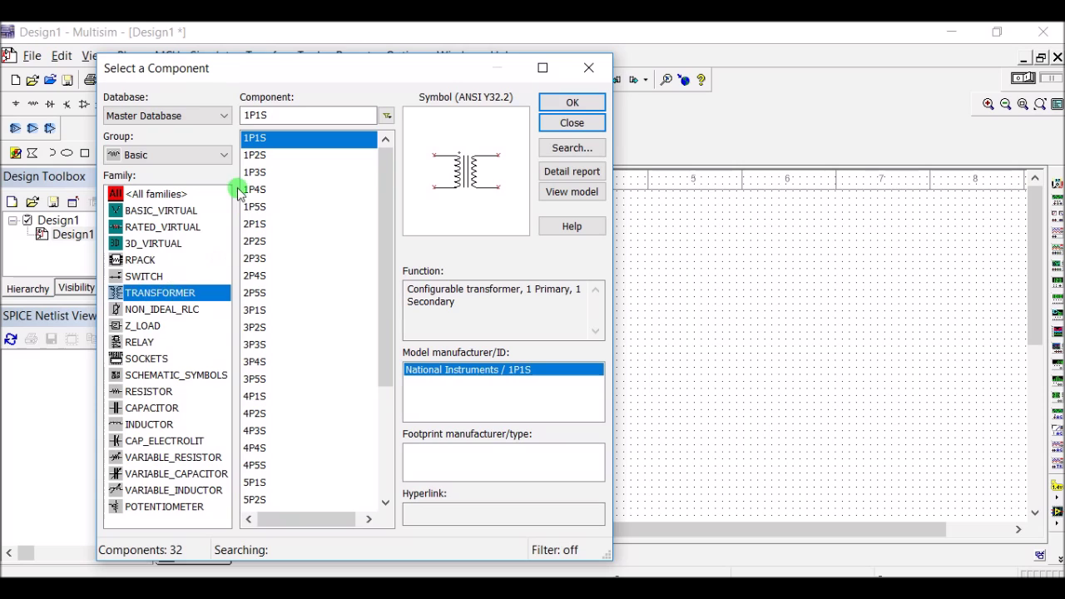
click(571, 102)
click(285, 278)
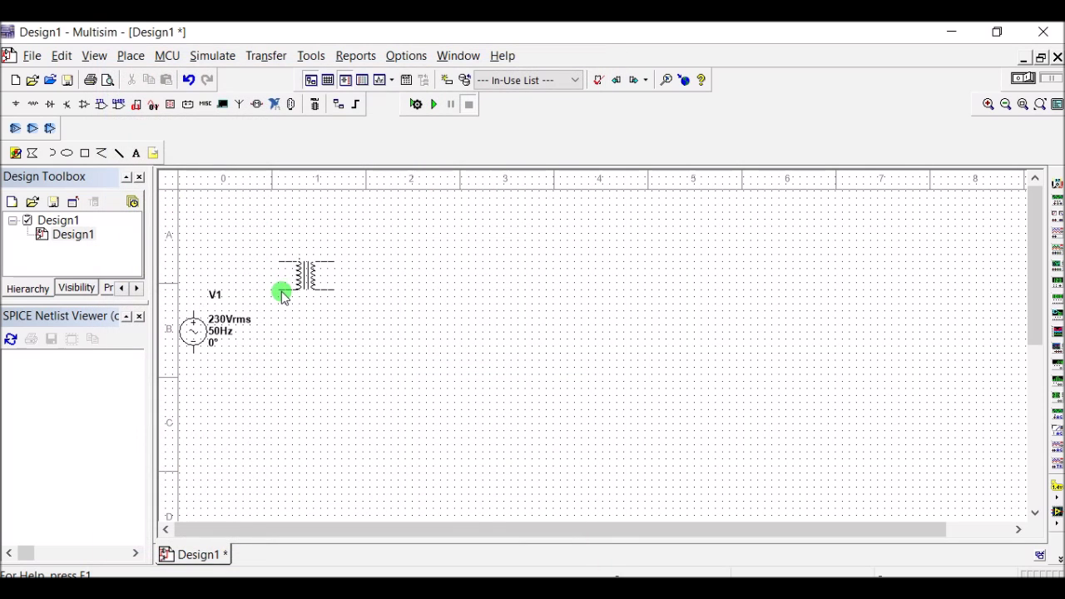
click(283, 292)
key(Escape)
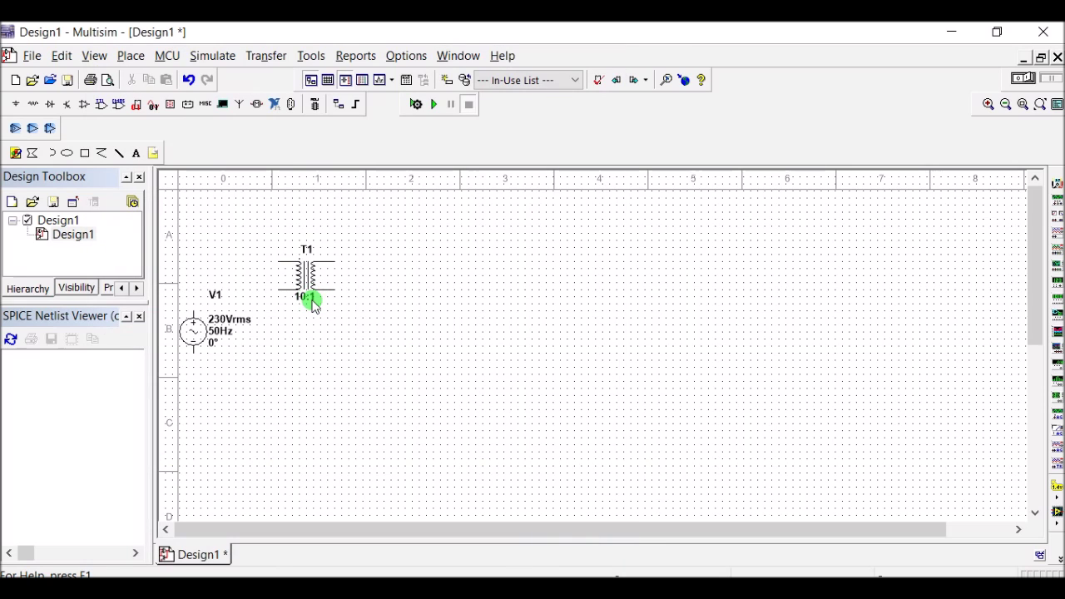
- Set the transformer's turns to 230 for the primary and 12 for the secondary, and shift it slightly away from the source
double_click(310, 299)
click(504, 202)
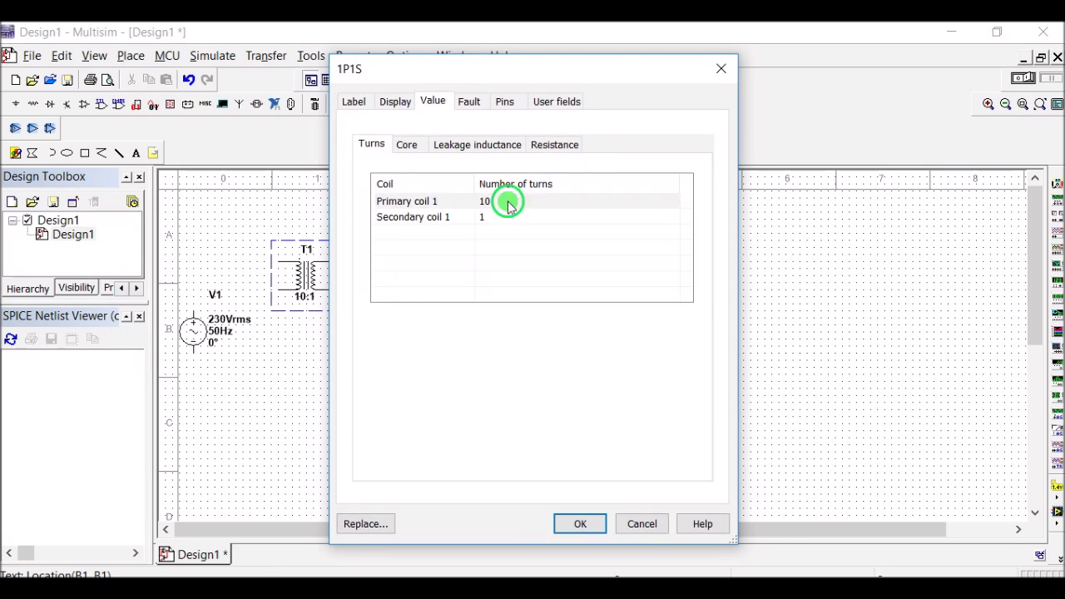
click(512, 204)
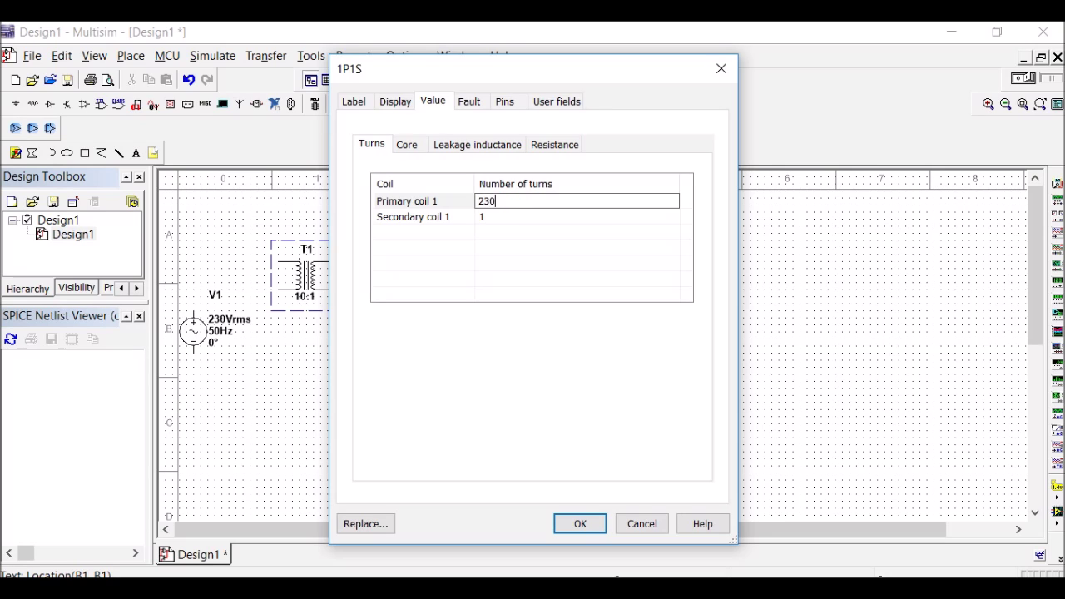
text(230)
click(490, 218)
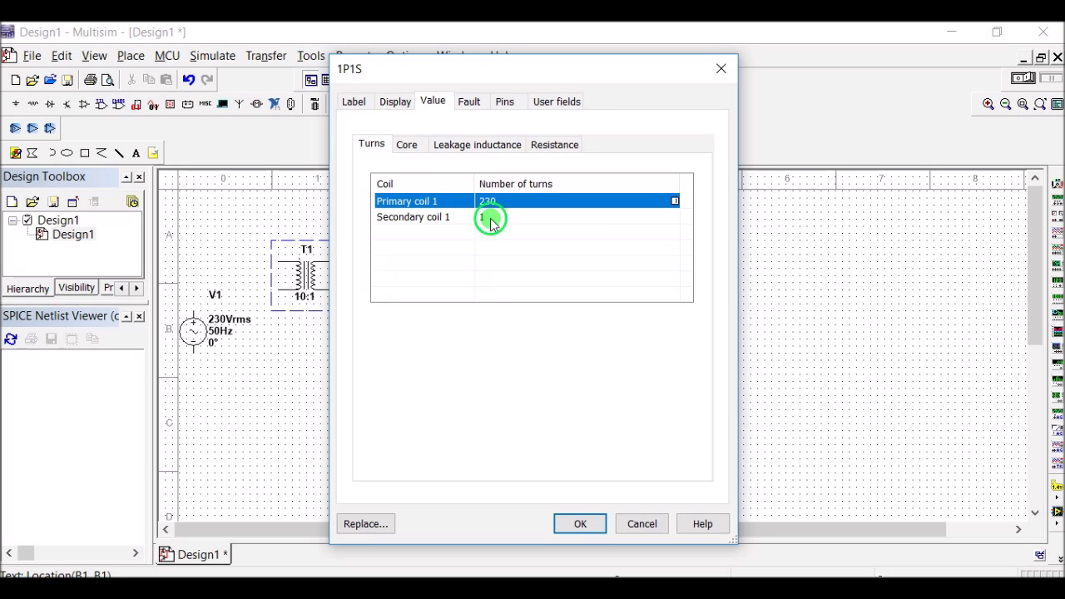
click(490, 218)
click(493, 221)
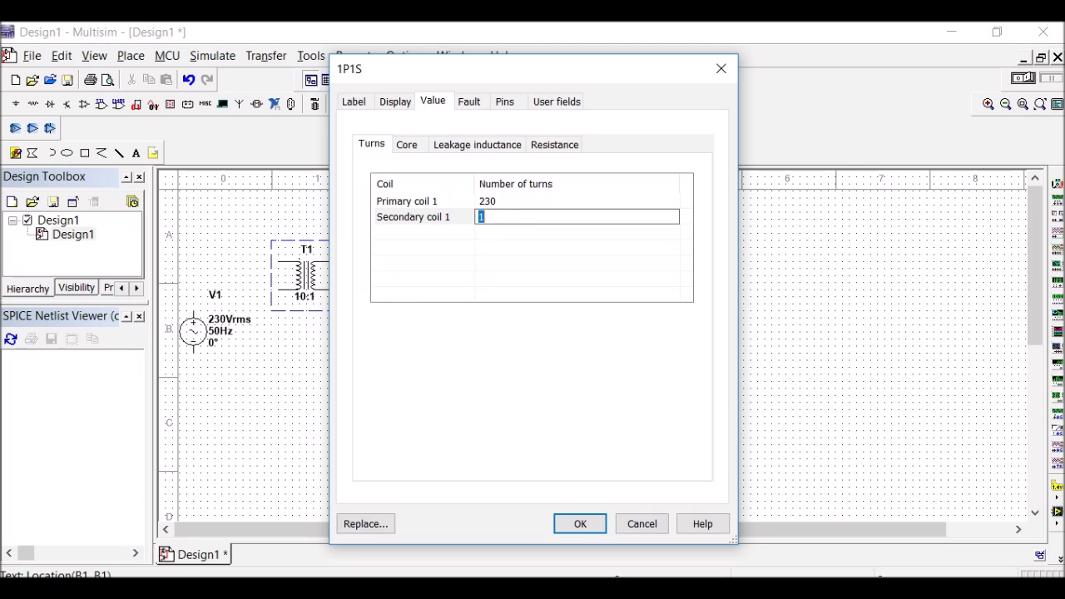
text(12)
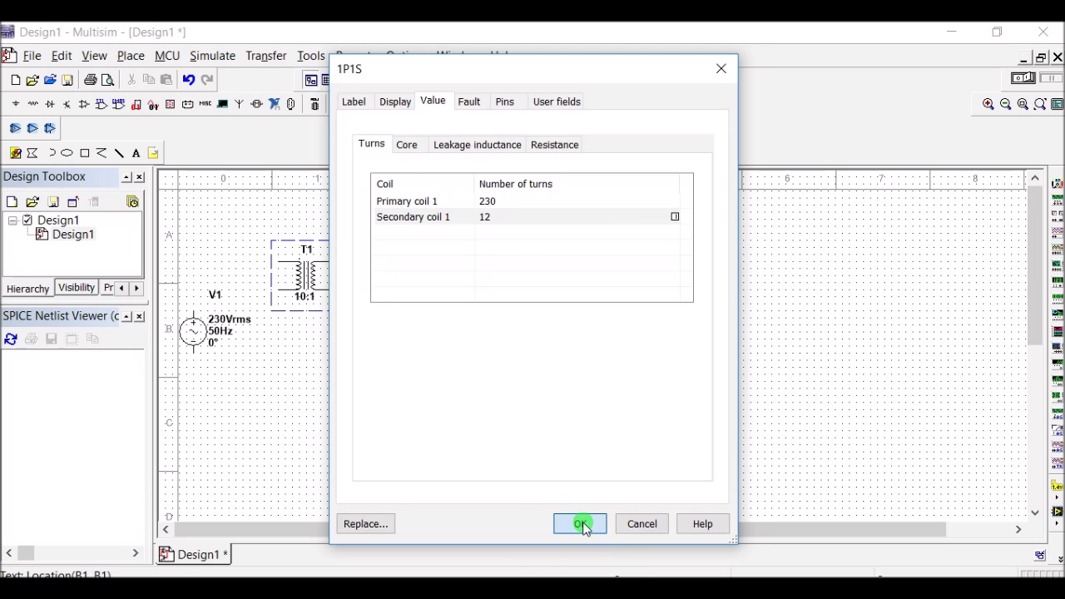
click(580, 524)
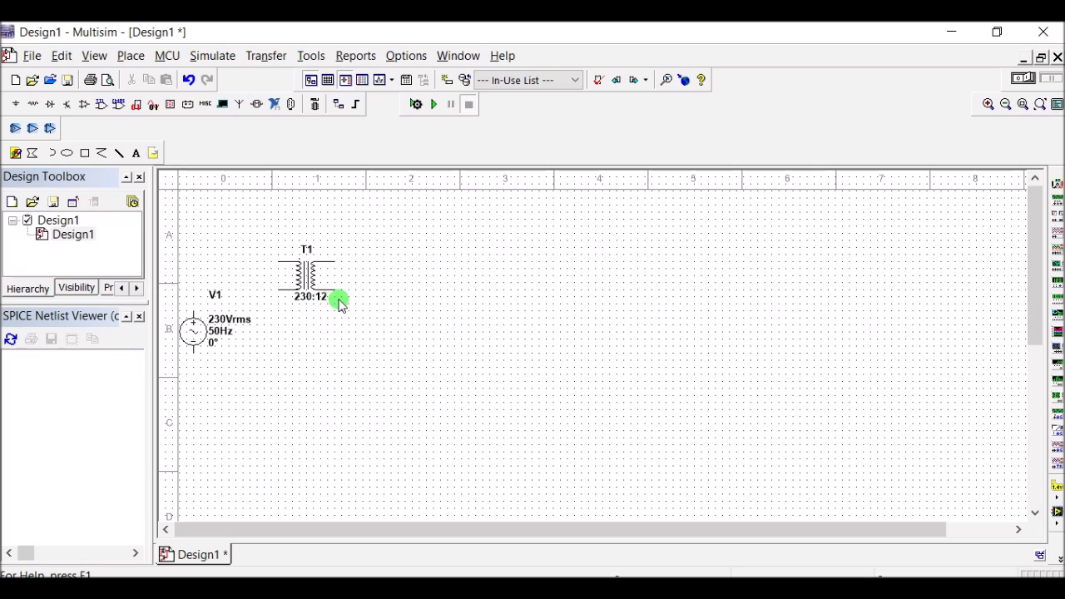
drag(363, 303, 401, 280)
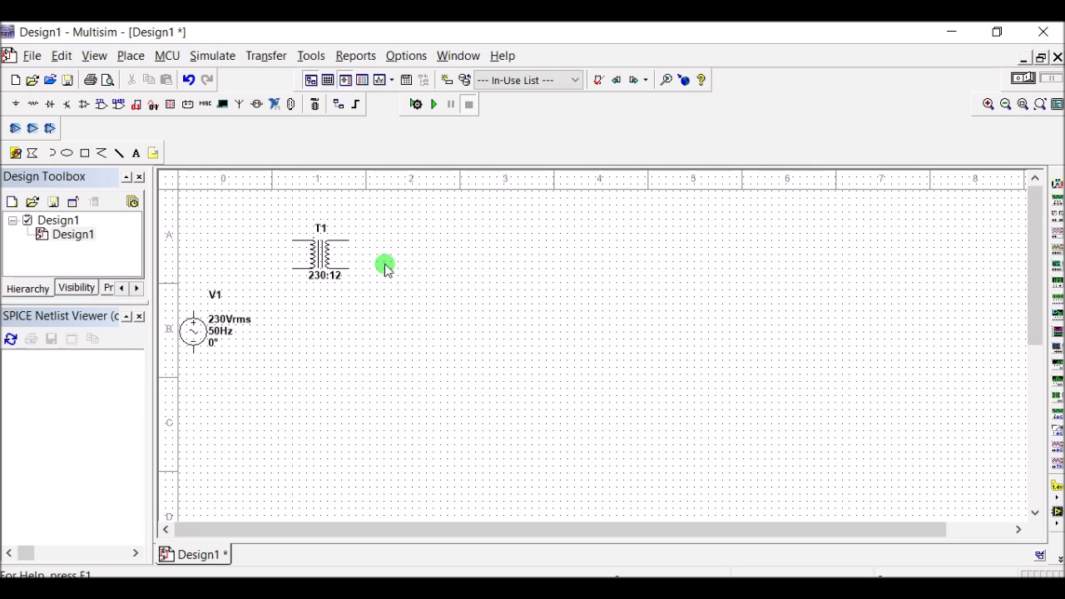
- Place four 1N4007GP diodes in a square beside the transformer, two horizontal facing right and two vertical facing up
click(49, 104)
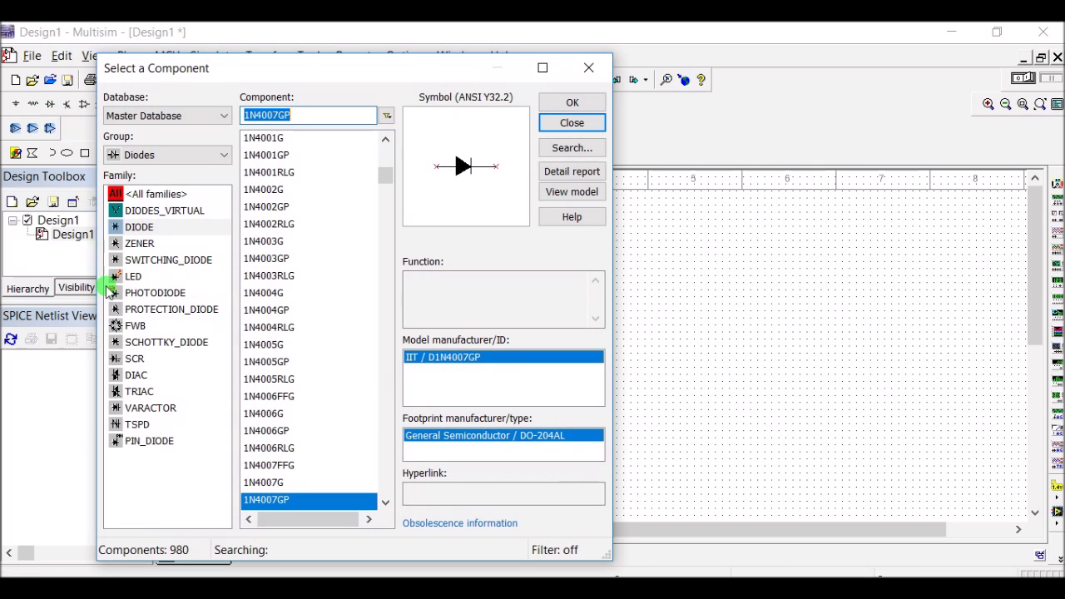
click(140, 229)
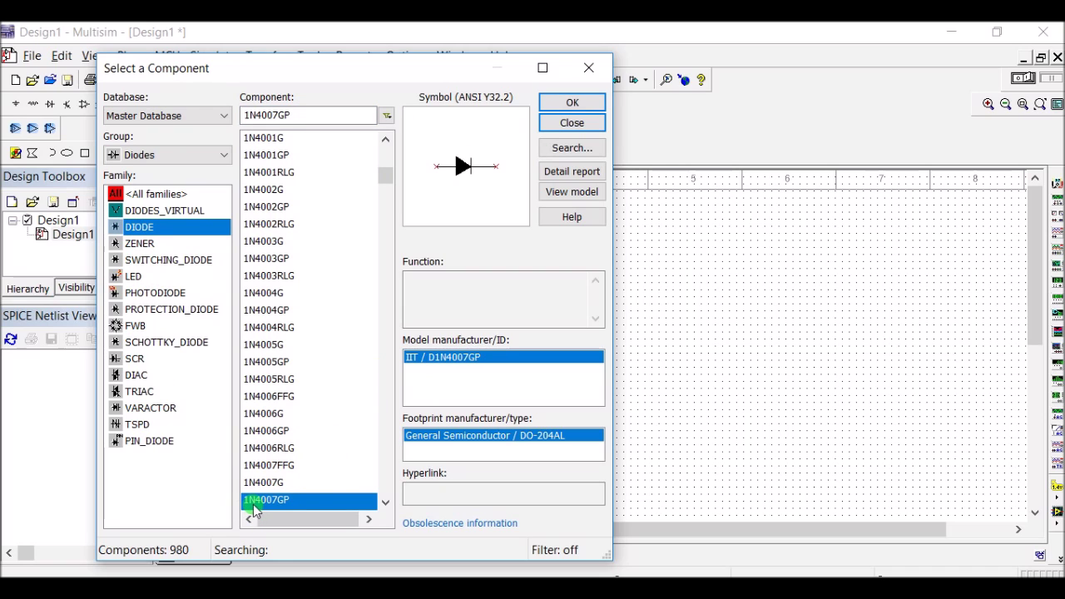
click(573, 103)
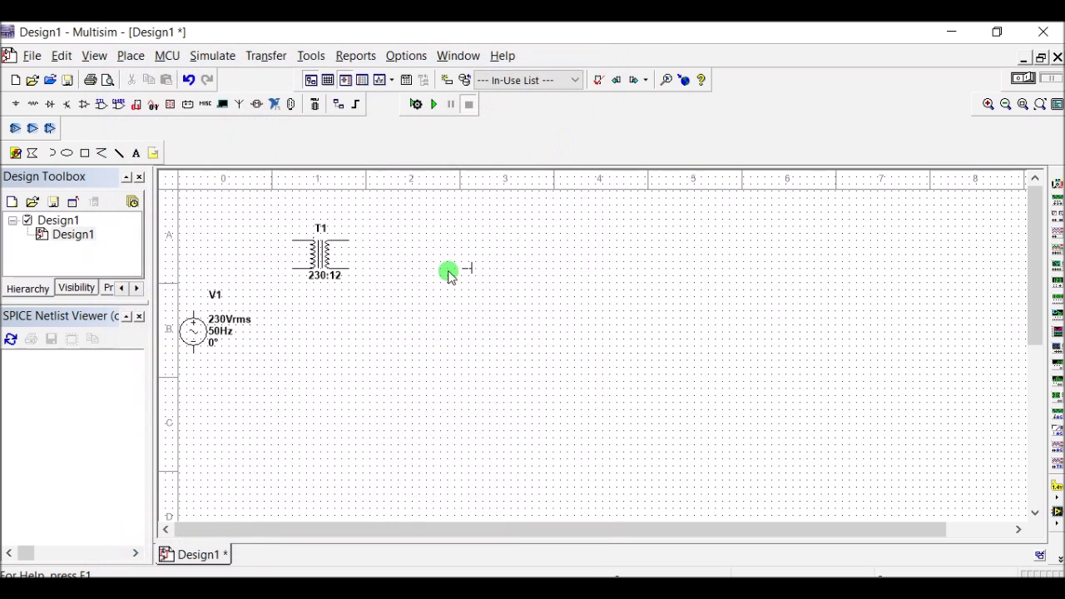
click(427, 225)
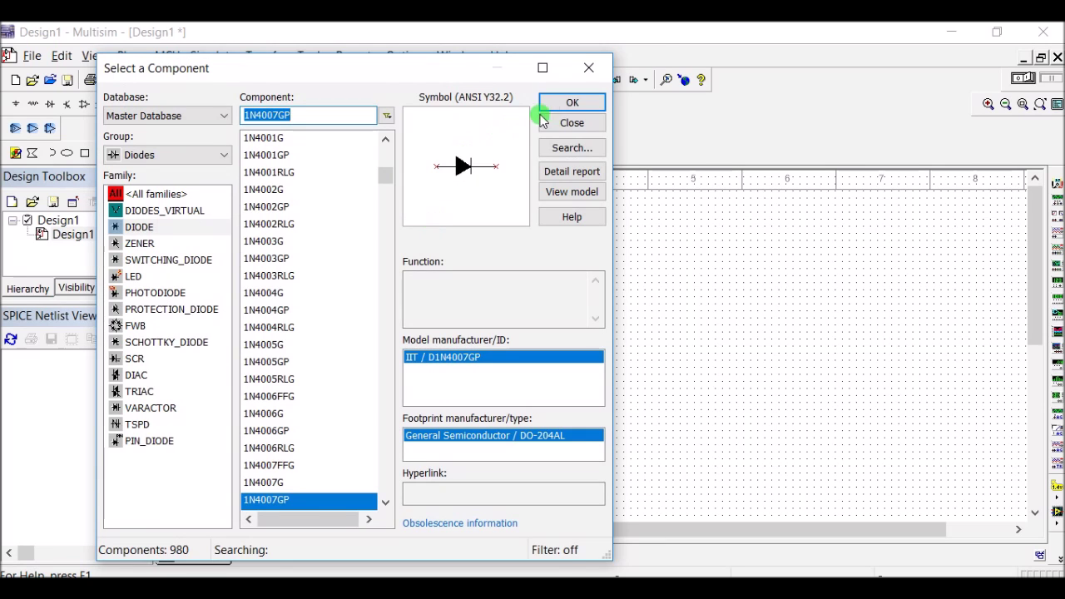
click(566, 105)
click(402, 269)
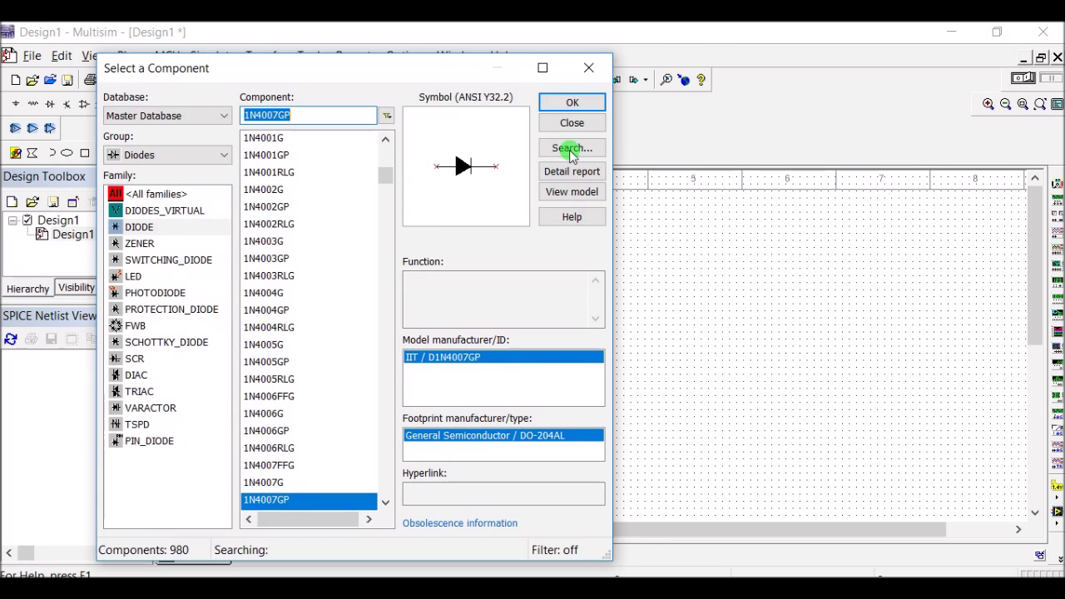
click(572, 102)
click(475, 274)
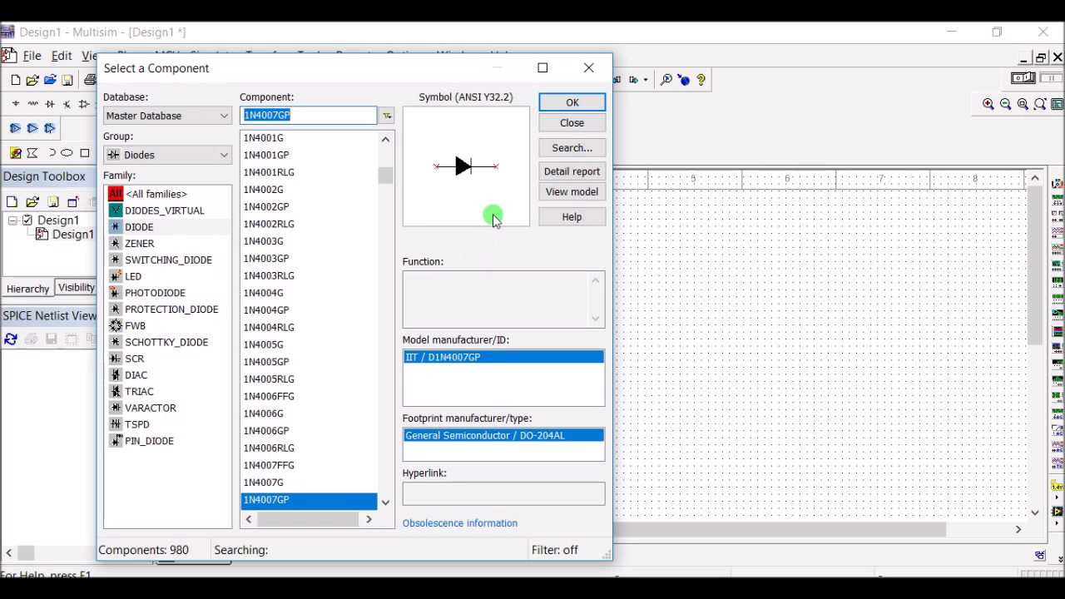
click(569, 104)
click(499, 268)
key(Escape)
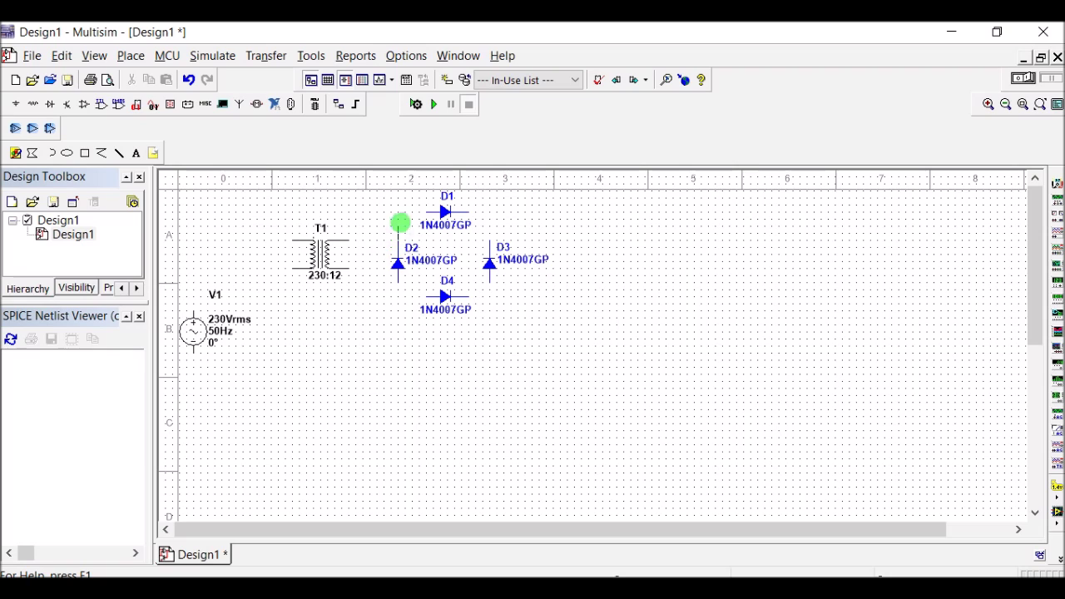
- Wire the four diodes D1 to D4 together at their corners to form a closed bridge loop
click(430, 211)
mouse_move(468, 213)
mouse_down()
mouse_move(487, 221)
mouse_move(488, 280)
mouse_move(476, 297)
mouse_up()
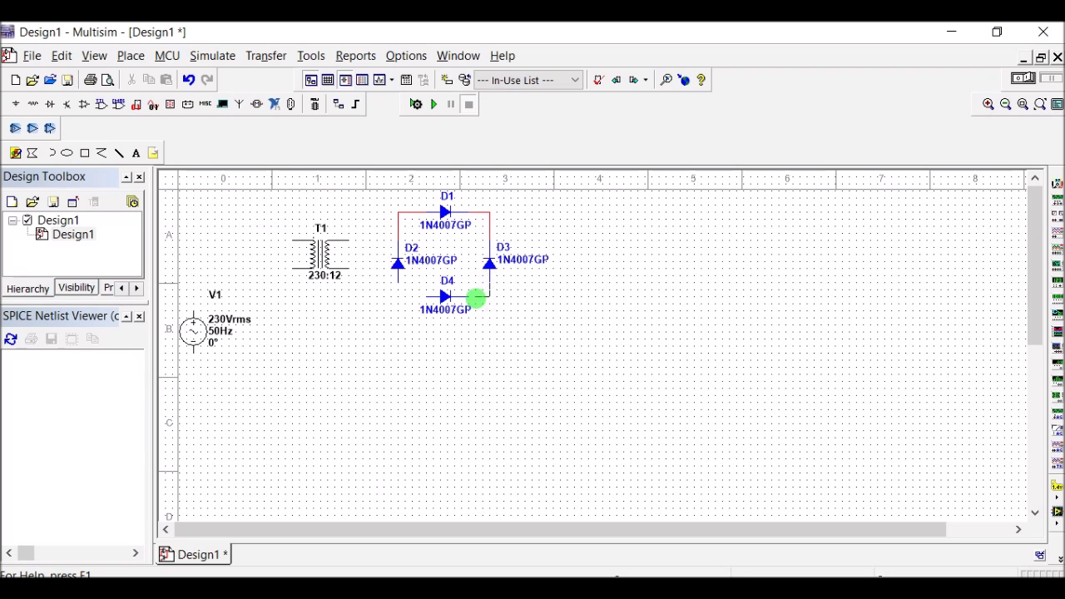
click(458, 297)
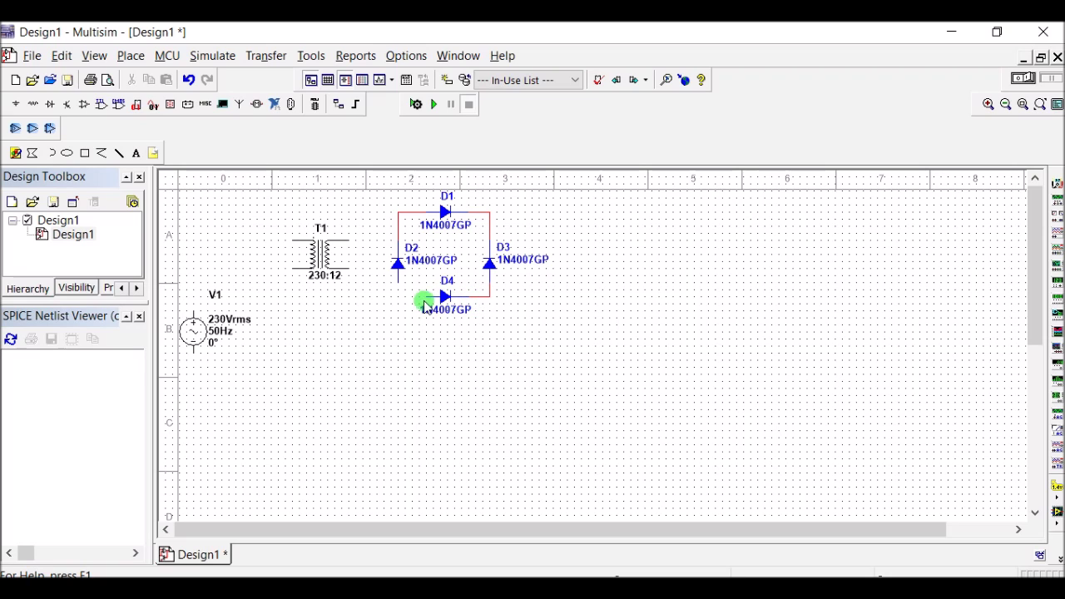
drag(426, 297, 400, 291)
click(486, 210)
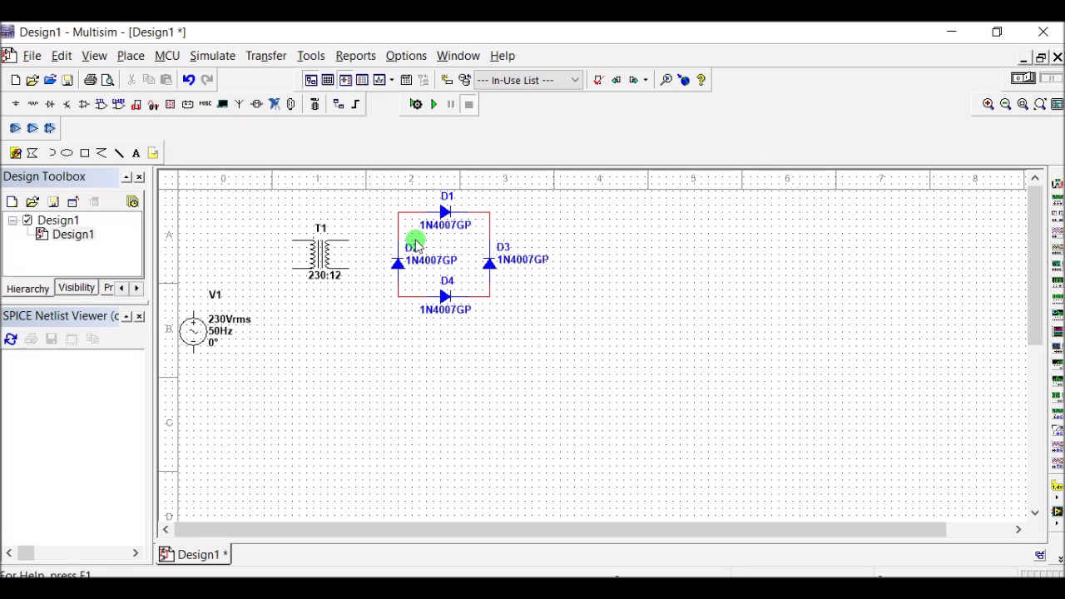
- Wire the transformer's upper secondary terminal to the D1–D2 junction and its lower one to the D3–D4 junction
click(356, 241)
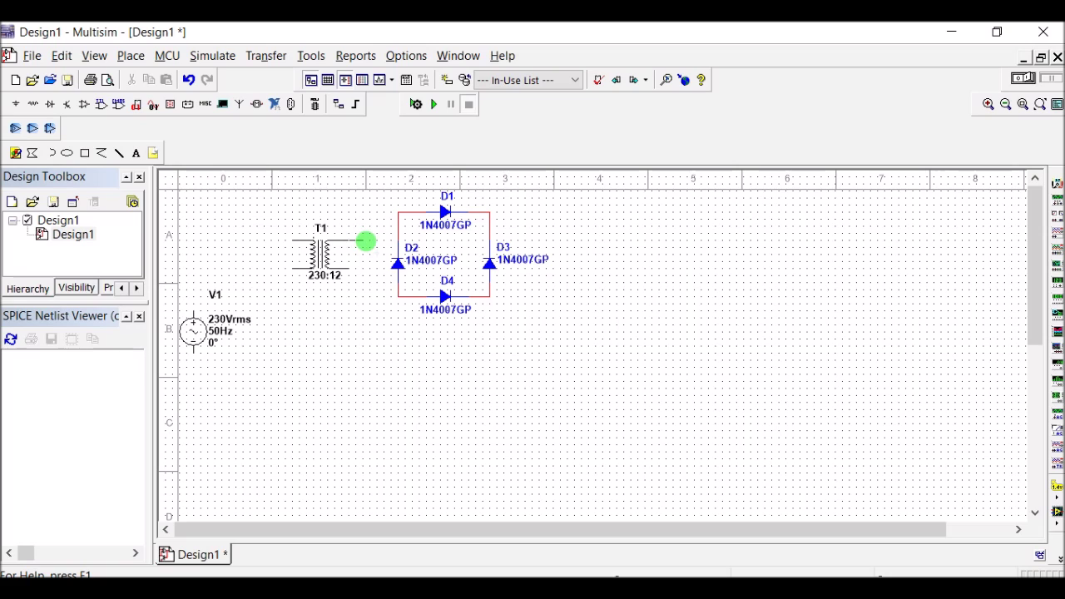
click(395, 213)
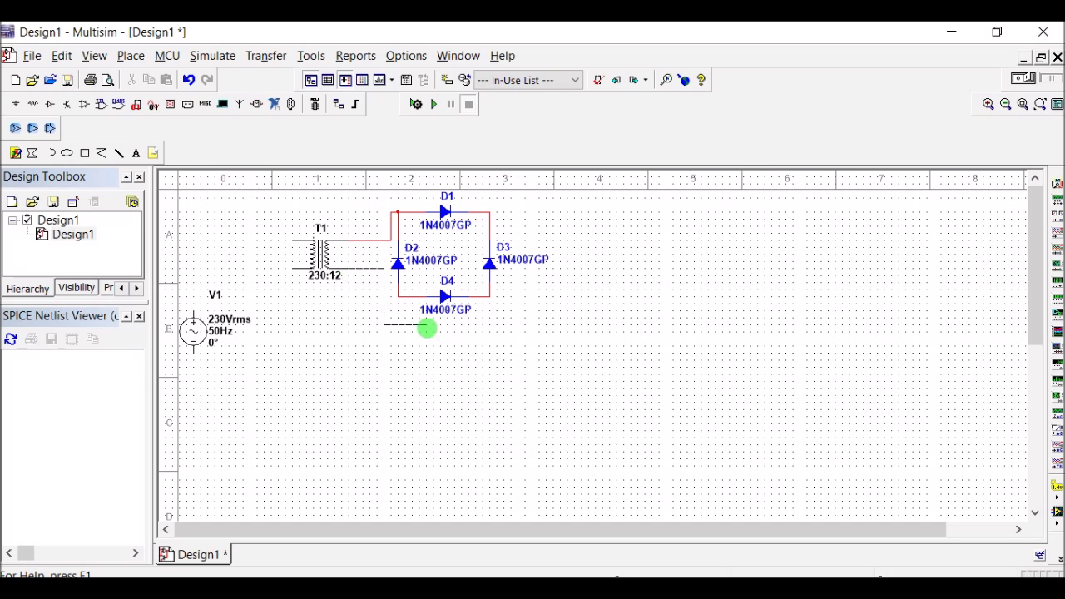
click(488, 298)
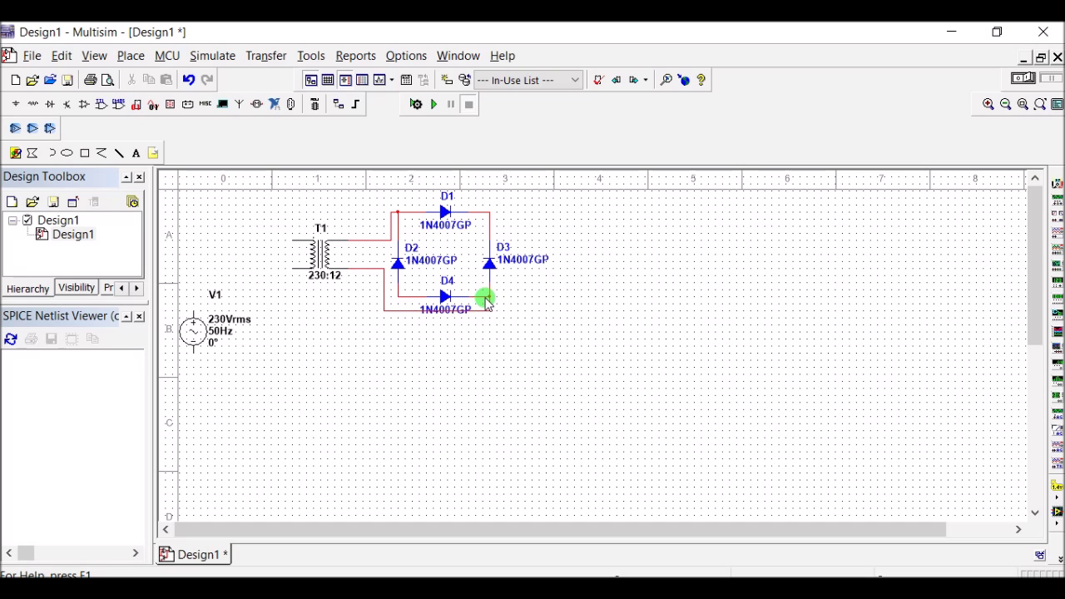
- Place a 3600µ electrolytic capacitor from the Basic group vertically beside diode D3 of the bridge
click(32, 106)
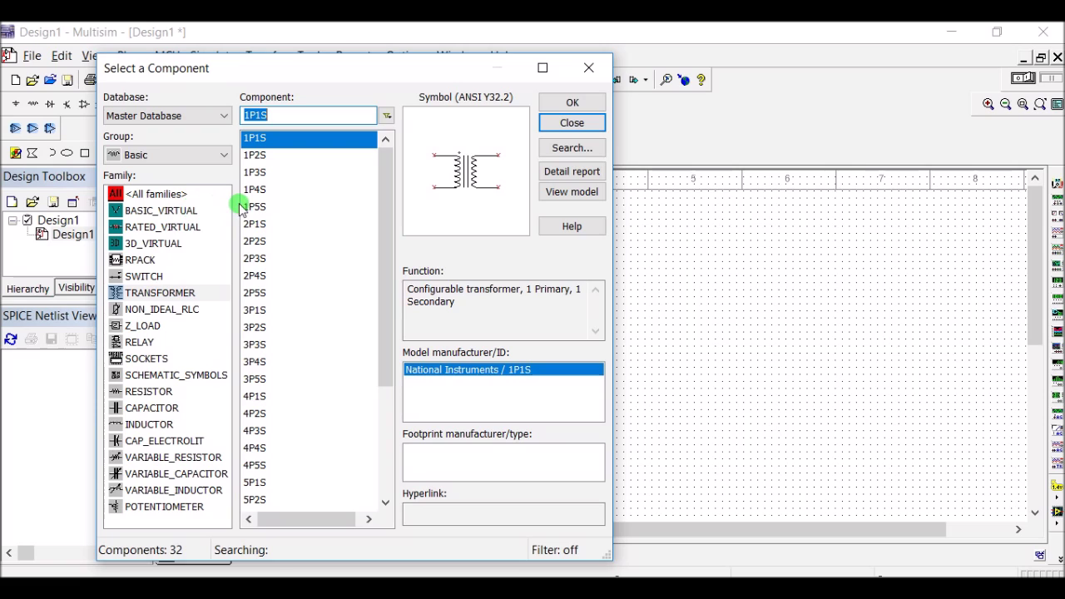
click(152, 407)
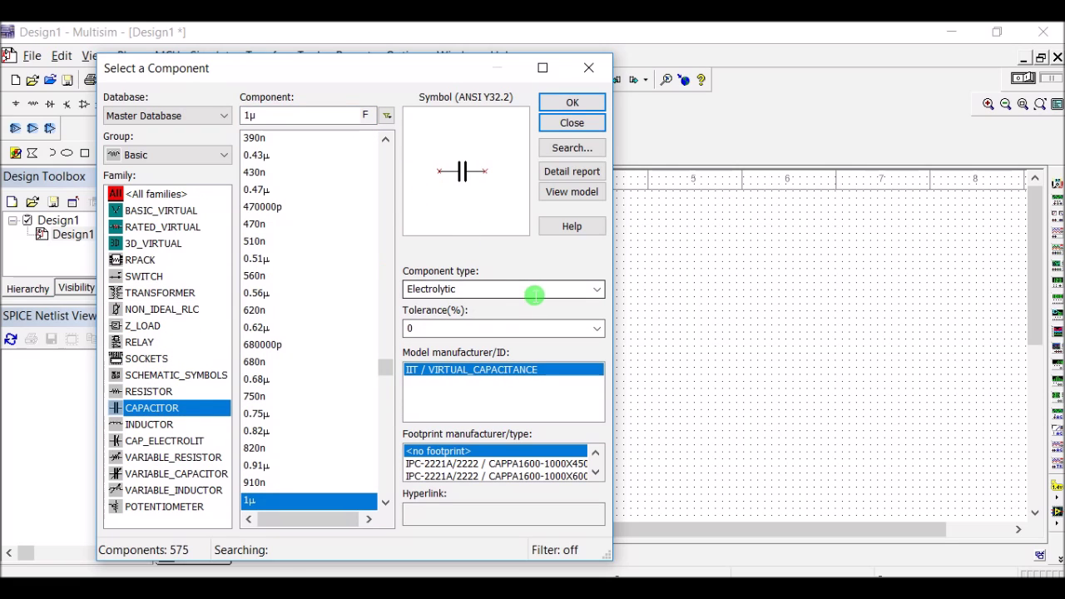
click(597, 289)
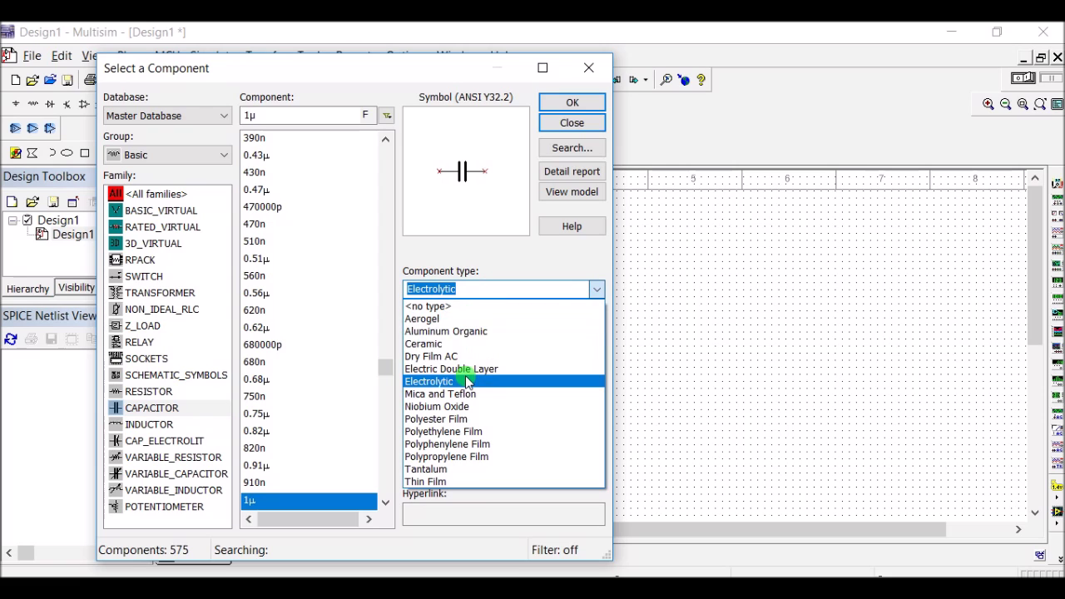
click(466, 289)
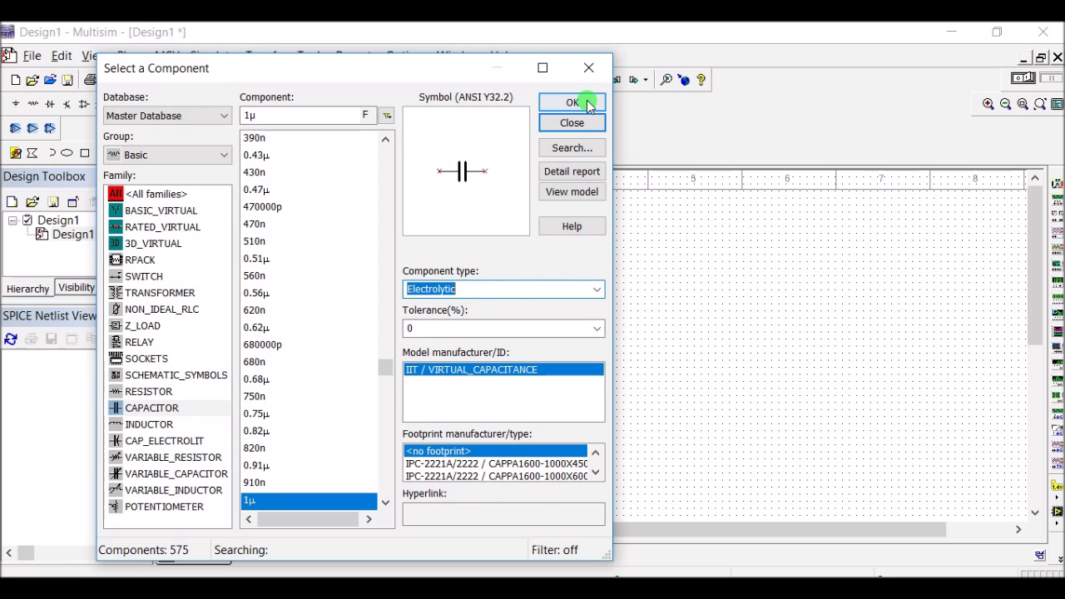
scroll(306, 341, down, 20)
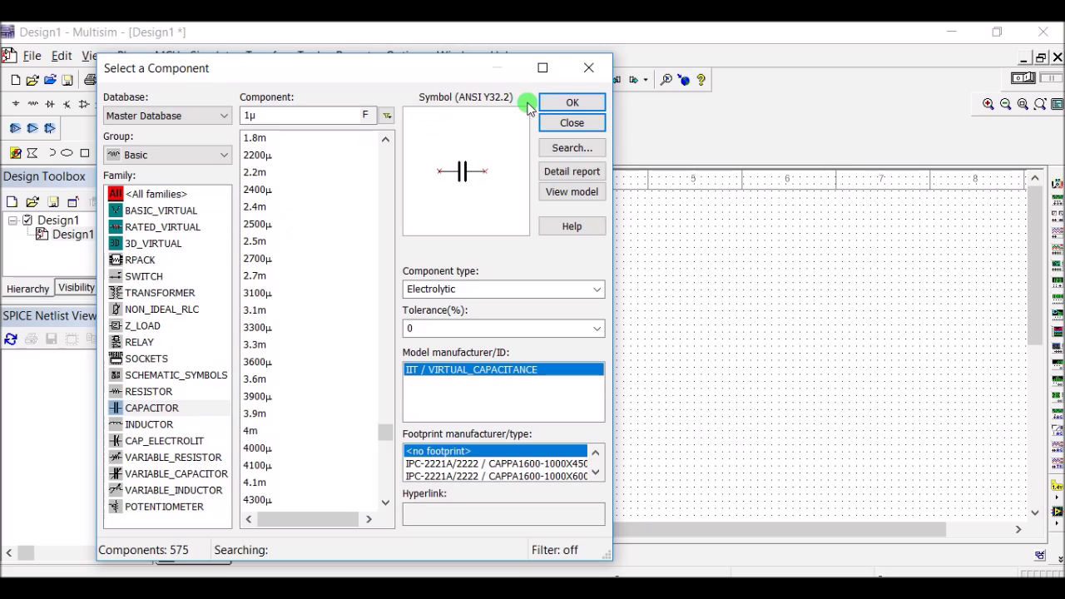
click(258, 363)
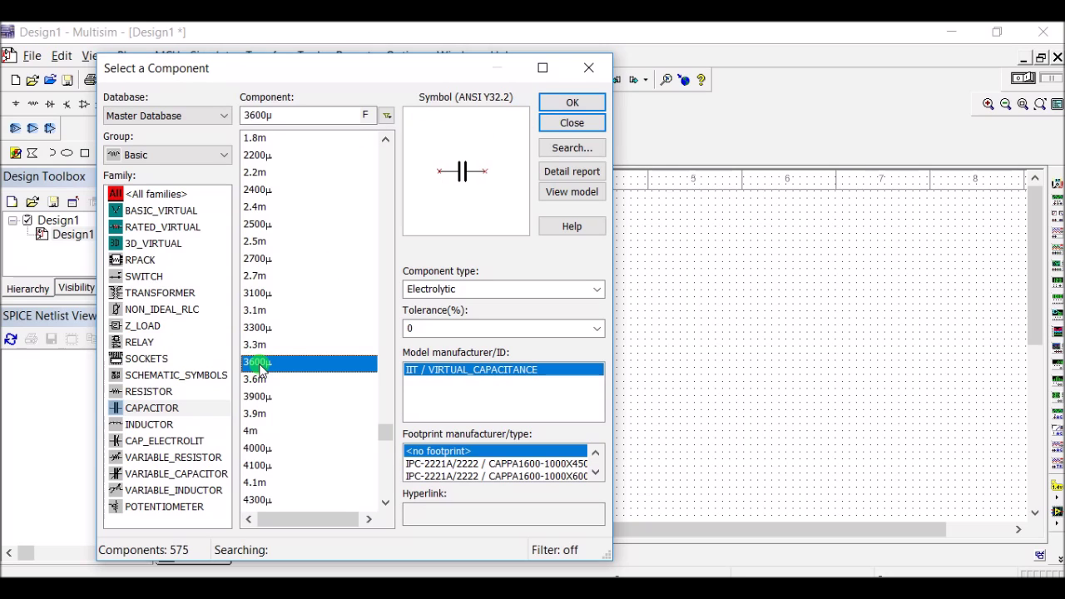
click(568, 104)
click(560, 268)
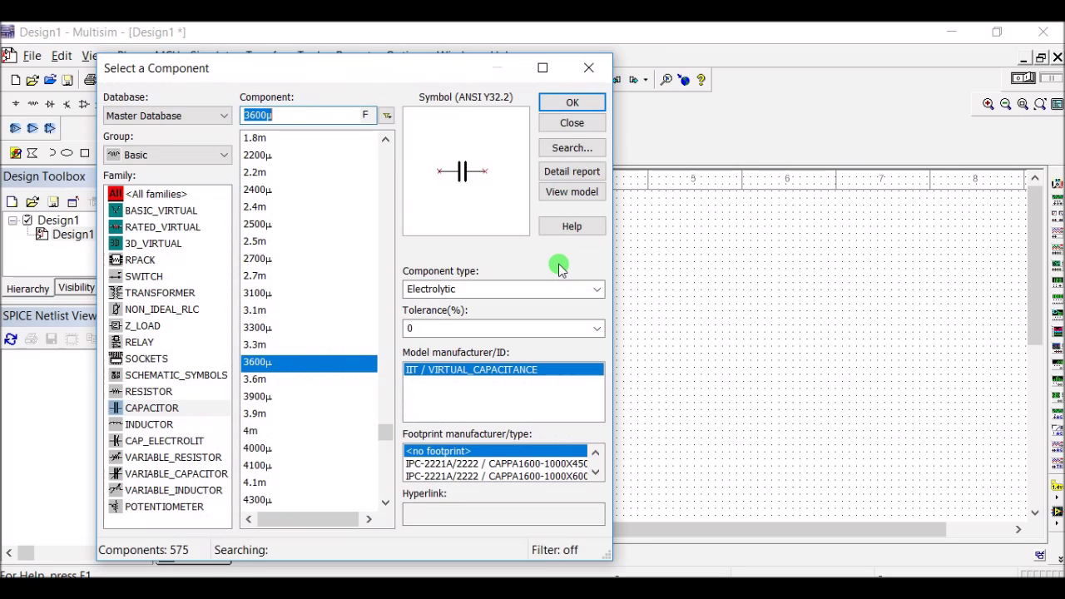
key(Escape)
- Enable the capacitor's initial conditions and set them to 50.0 V
double_click(574, 265)
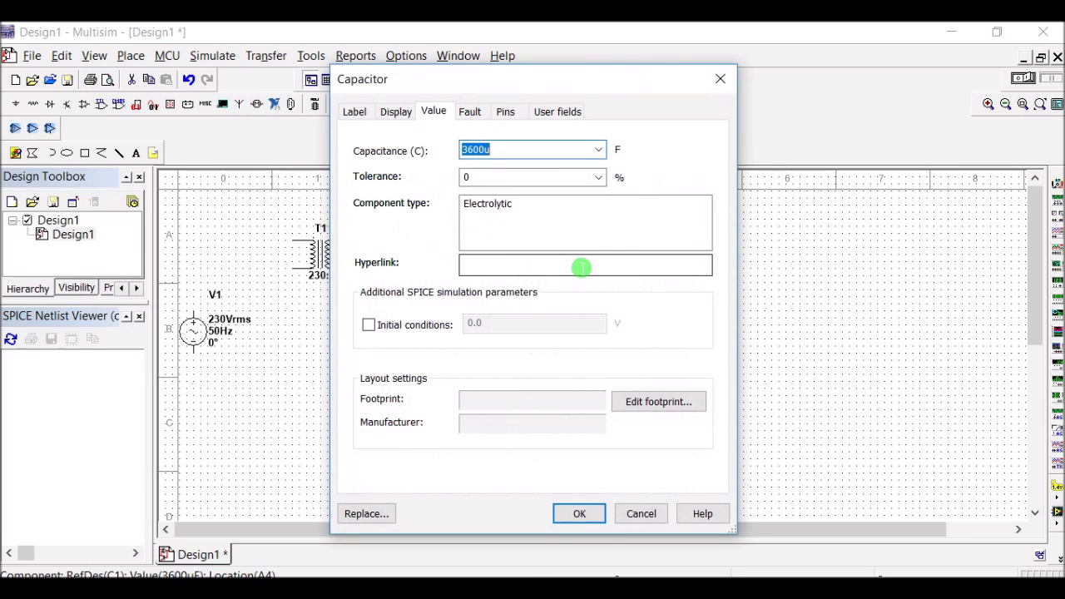
click(370, 325)
click(472, 324)
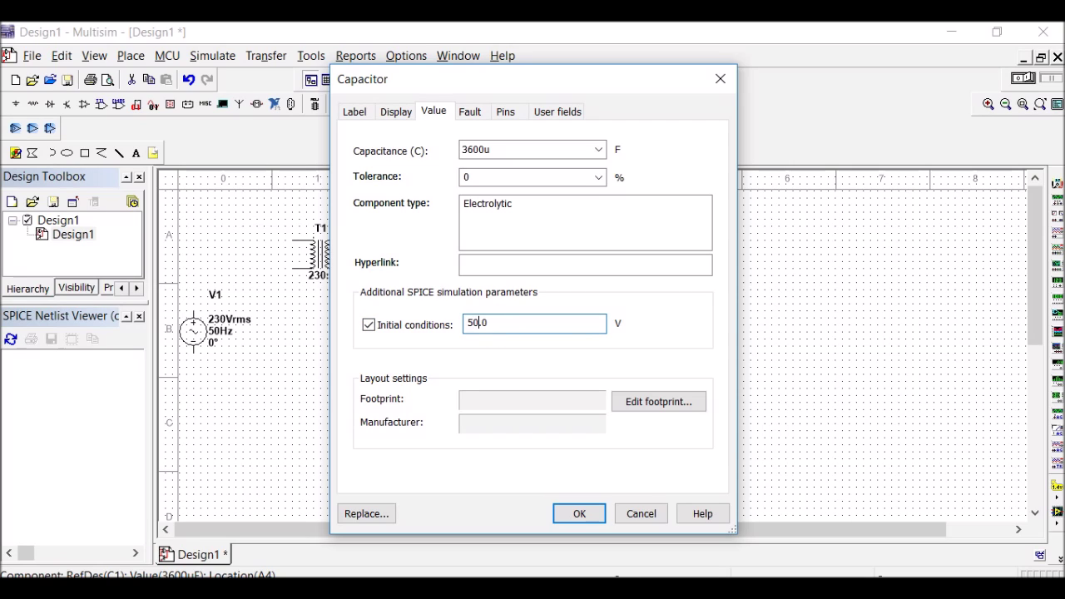
click(574, 515)
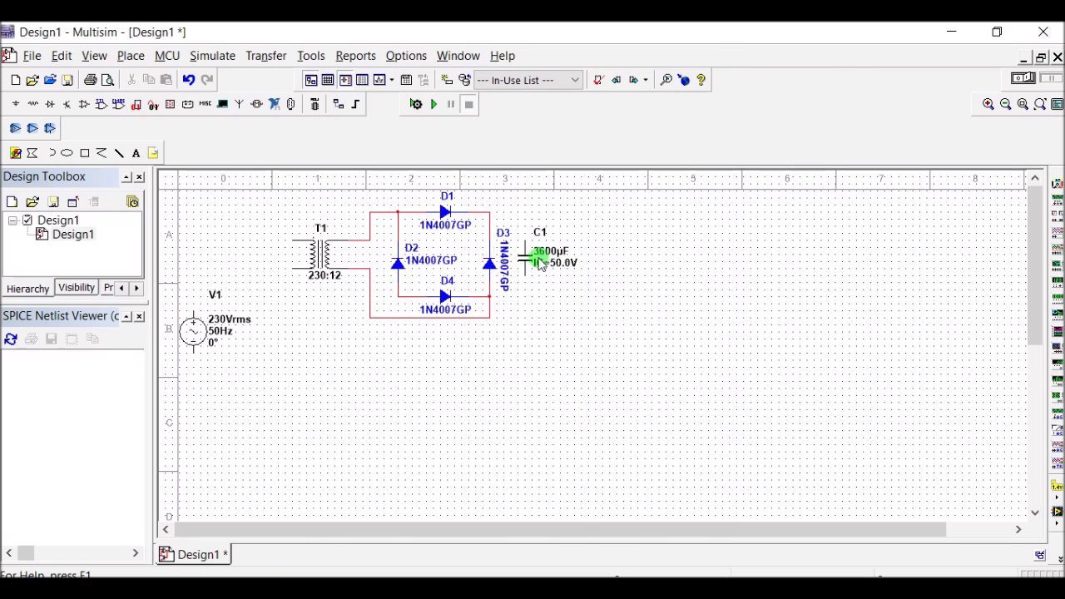
- Wire capacitor C1 across the bridge output, its upper terminal to the D1–D3 junction and its lower terminal to the D2–D4 junction
click(525, 242)
click(490, 212)
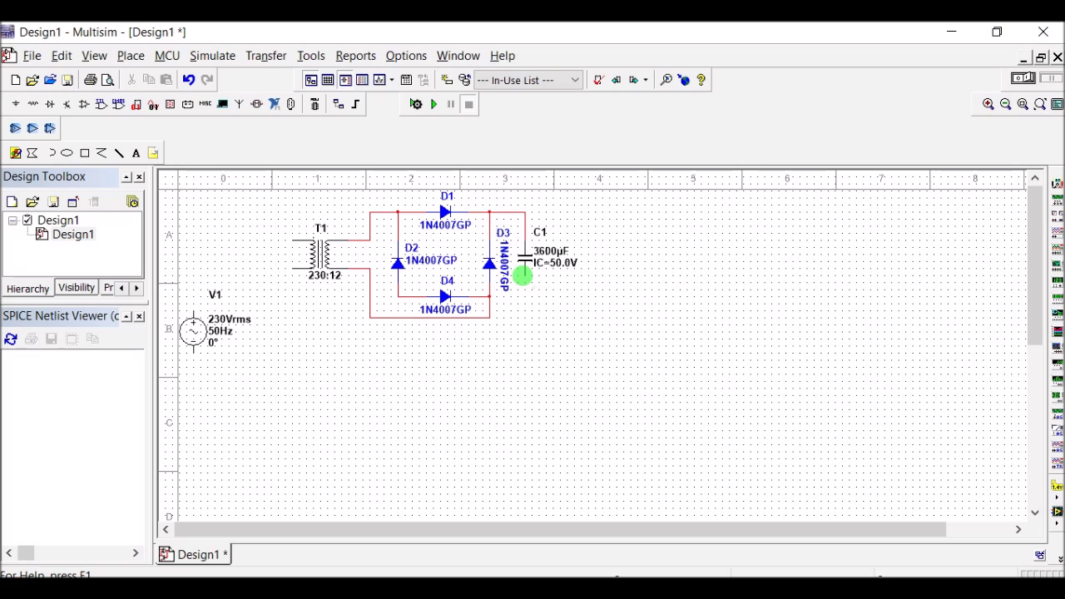
click(525, 275)
click(396, 298)
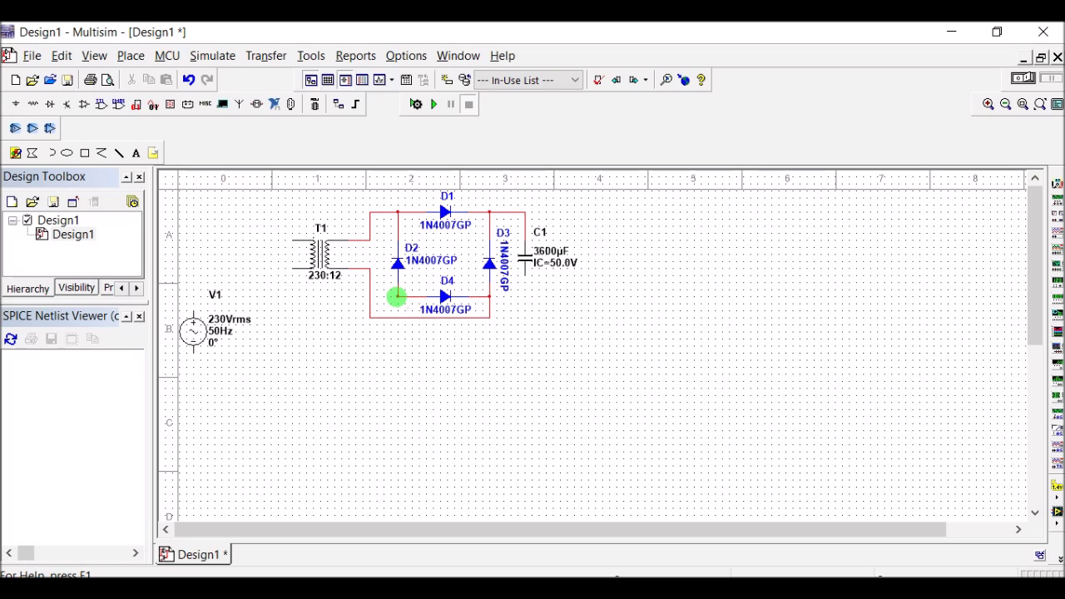
click(397, 297)
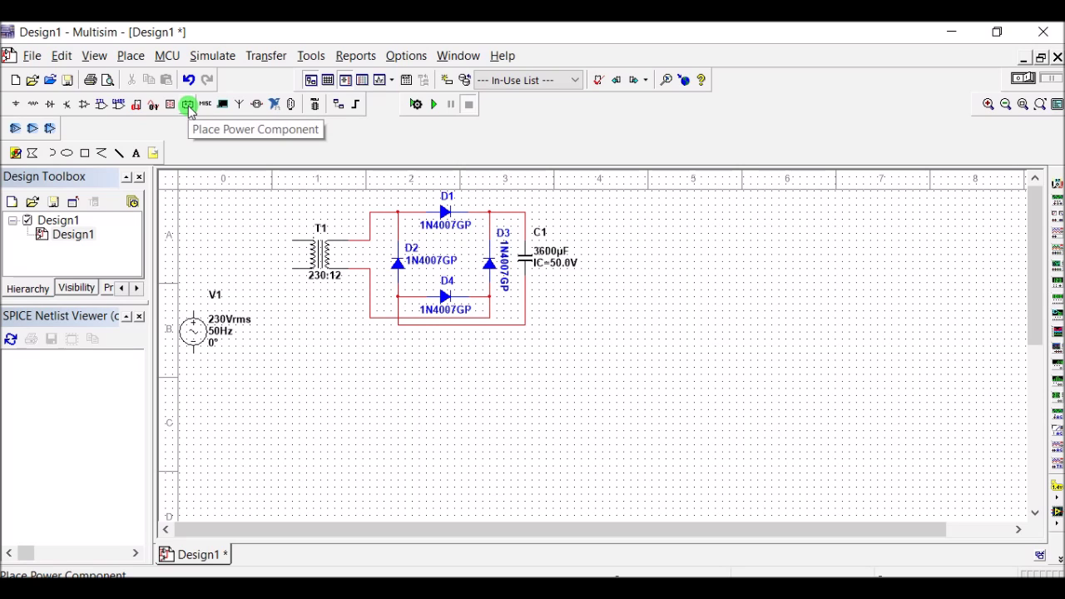
- Place an LM7812CT voltage regulator beside capacitor C1, with its line terminal level with the bridge's upper wire
click(189, 106)
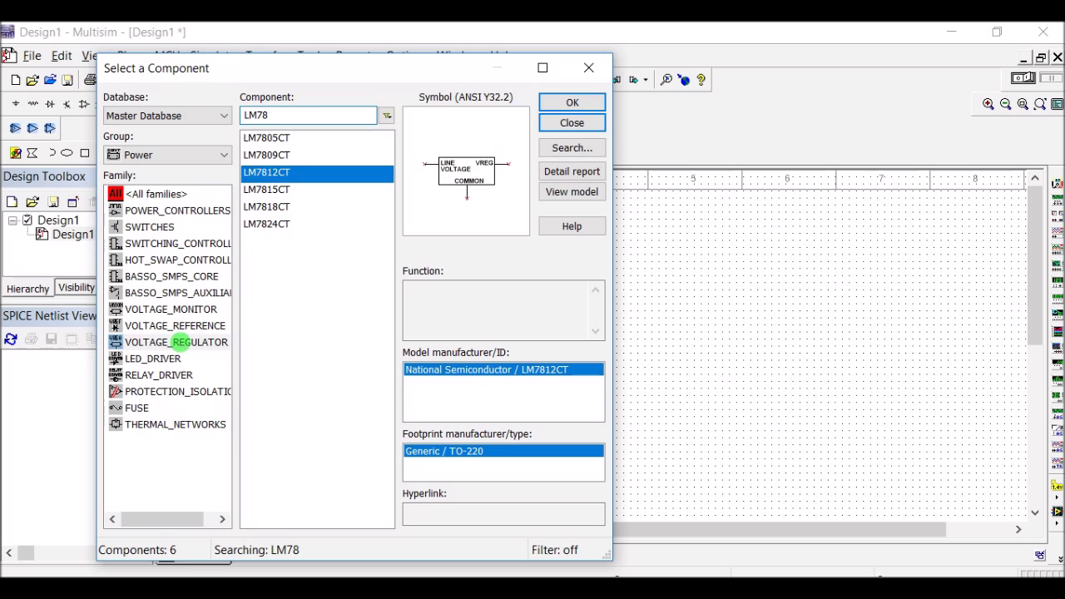
click(180, 348)
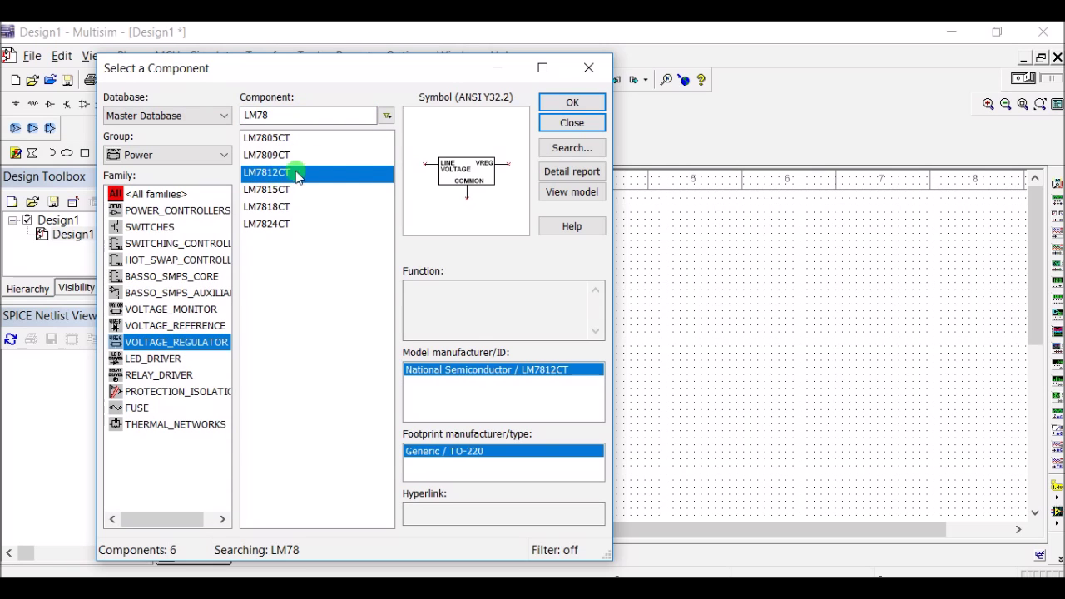
click(572, 102)
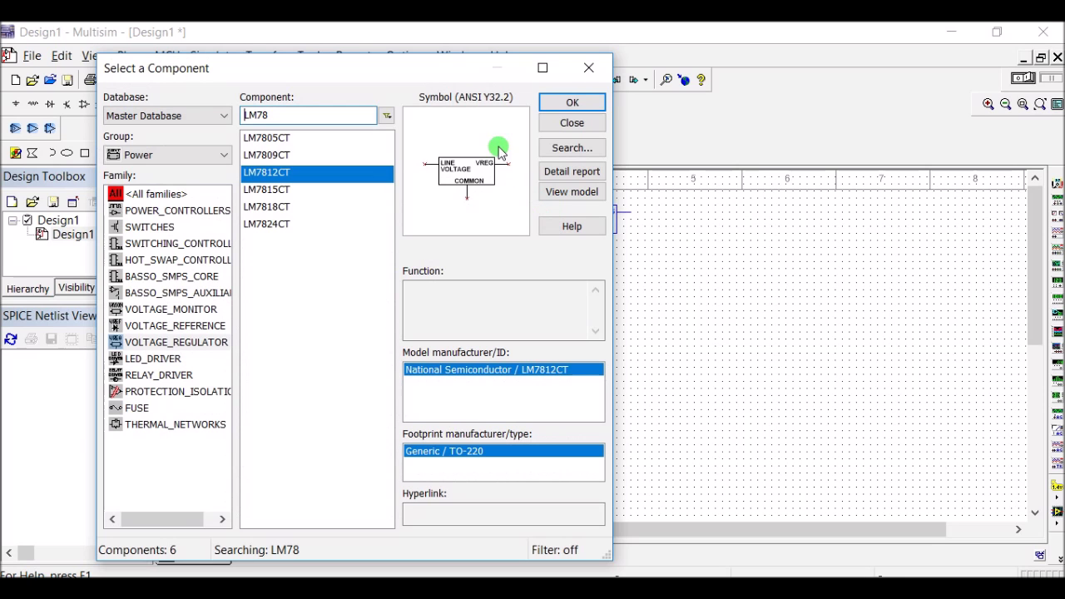
click(571, 102)
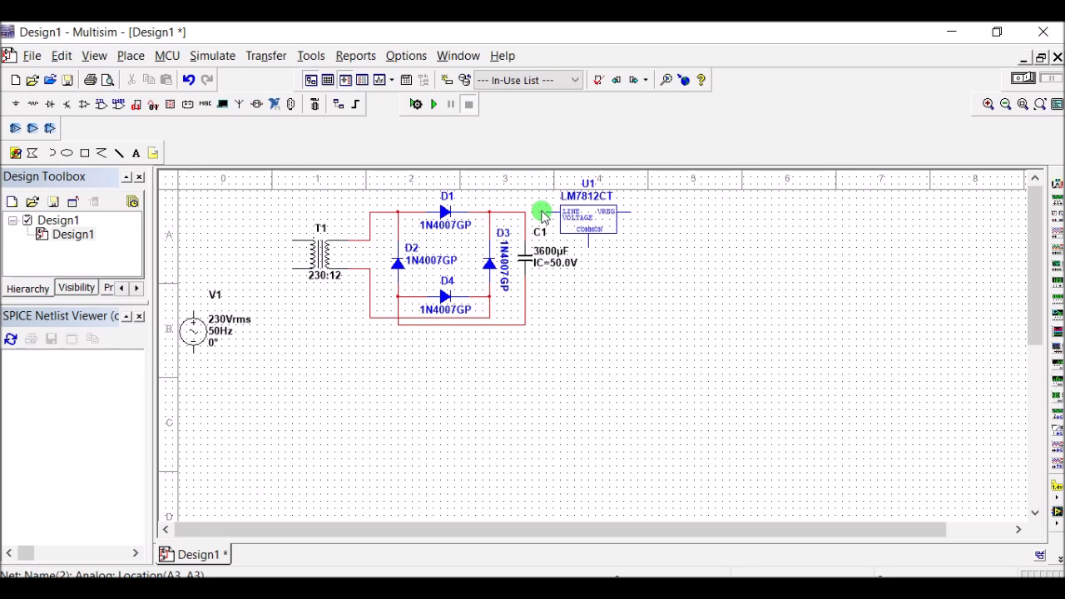
- Wire the regulator's line voltage terminal to C1's upper node and its common terminal to the lower rail under C1
click(588, 237)
click(522, 311)
drag(523, 311, 523, 324)
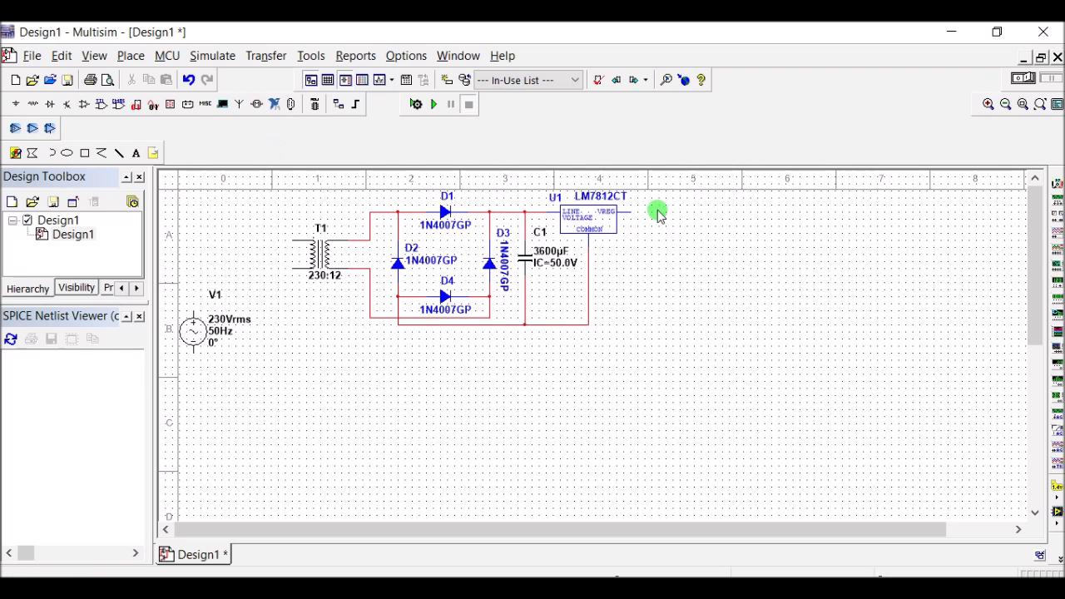
- Place an SPST switch in line with the regulator's VREG output
click(33, 105)
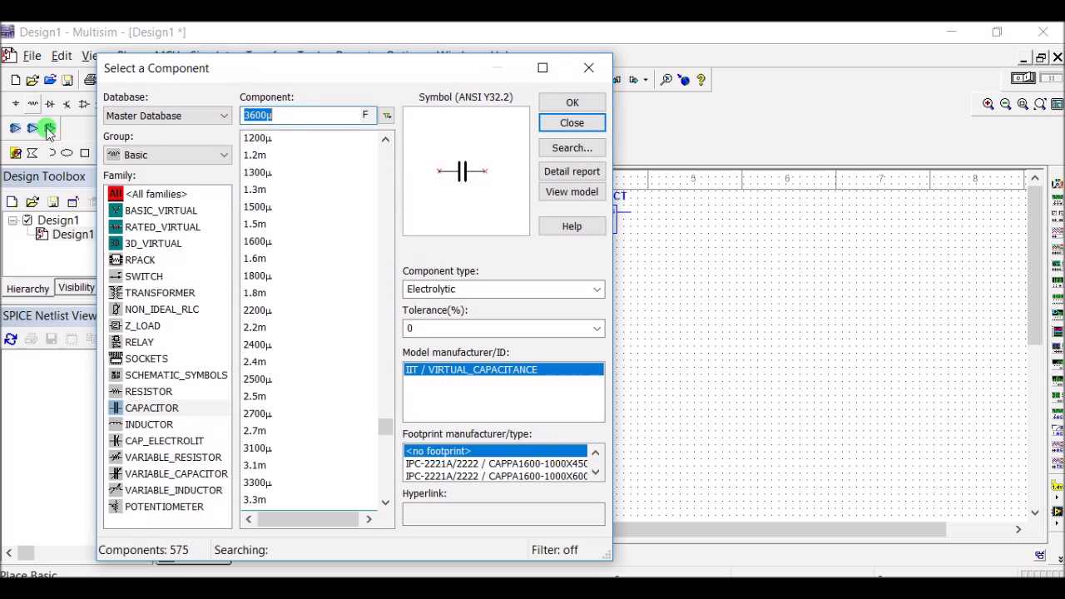
click(143, 279)
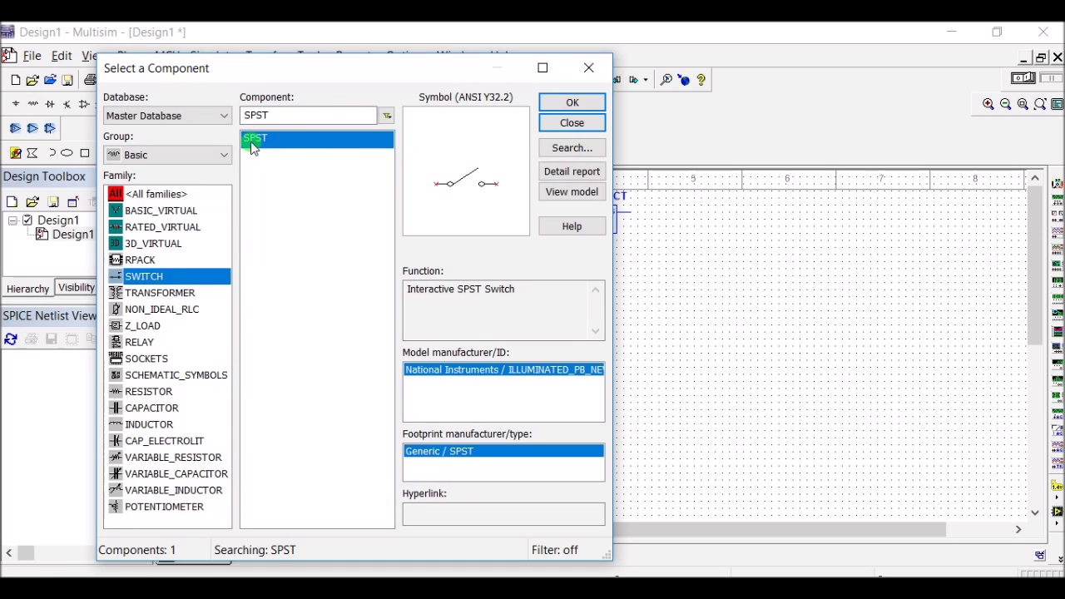
click(559, 106)
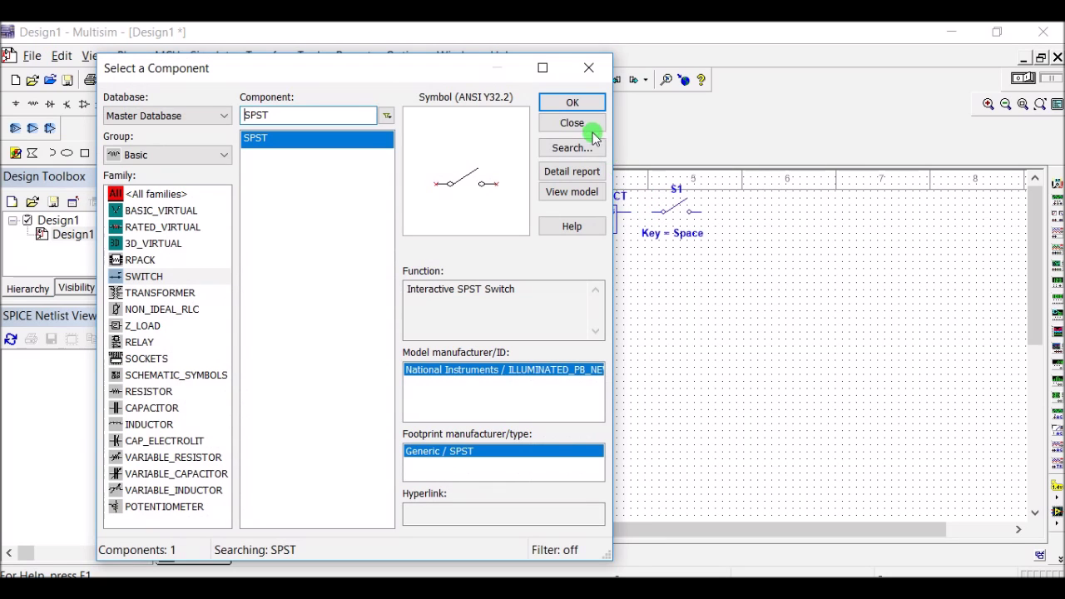
click(582, 124)
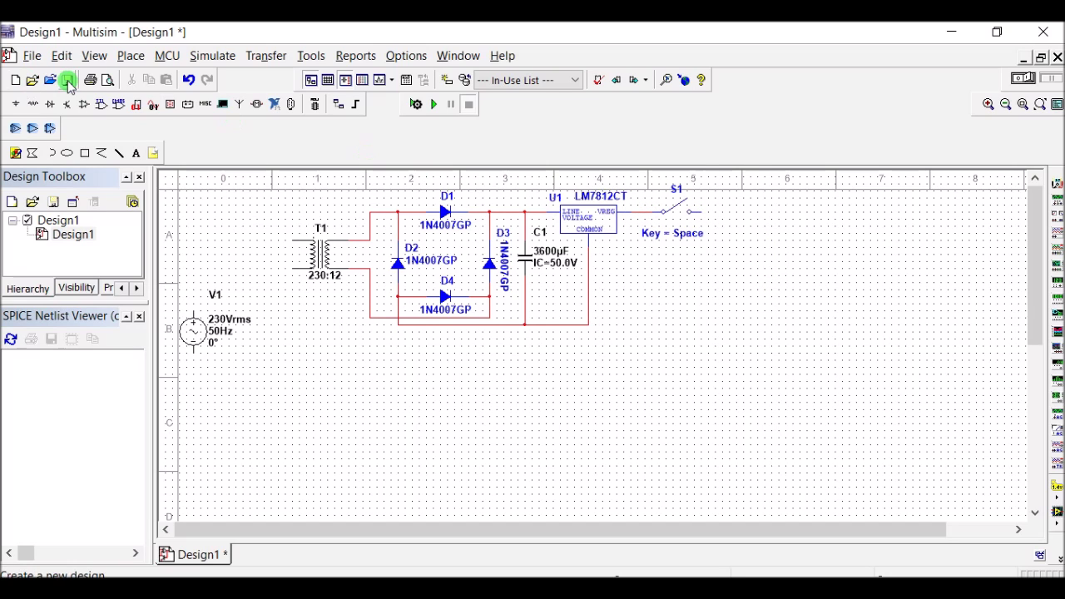
- Place a red LED (LED_red) pointing down, beyond and below the switch
click(50, 104)
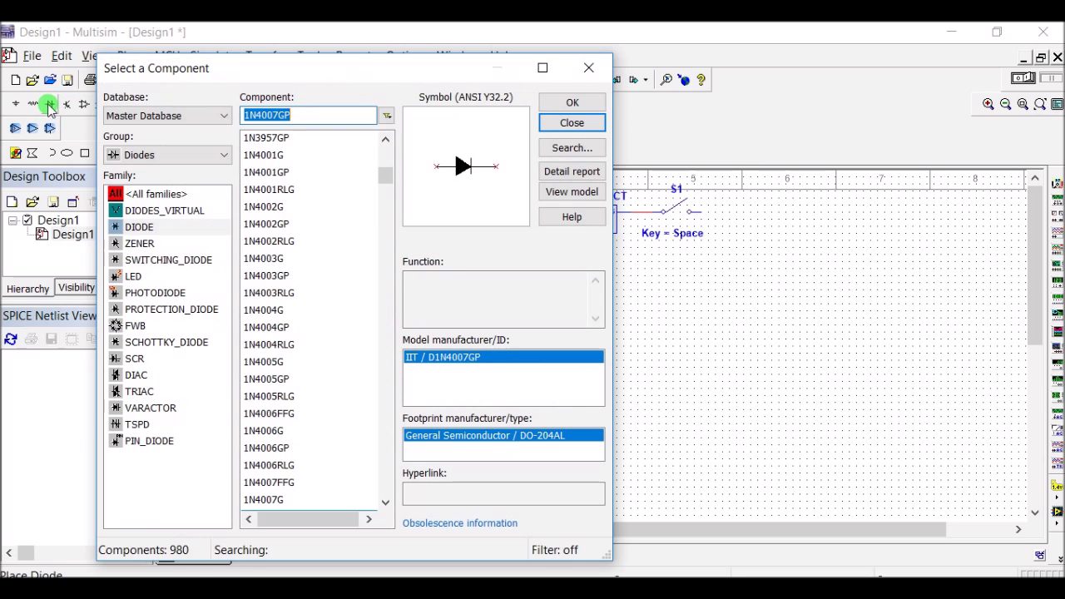
click(132, 277)
click(565, 103)
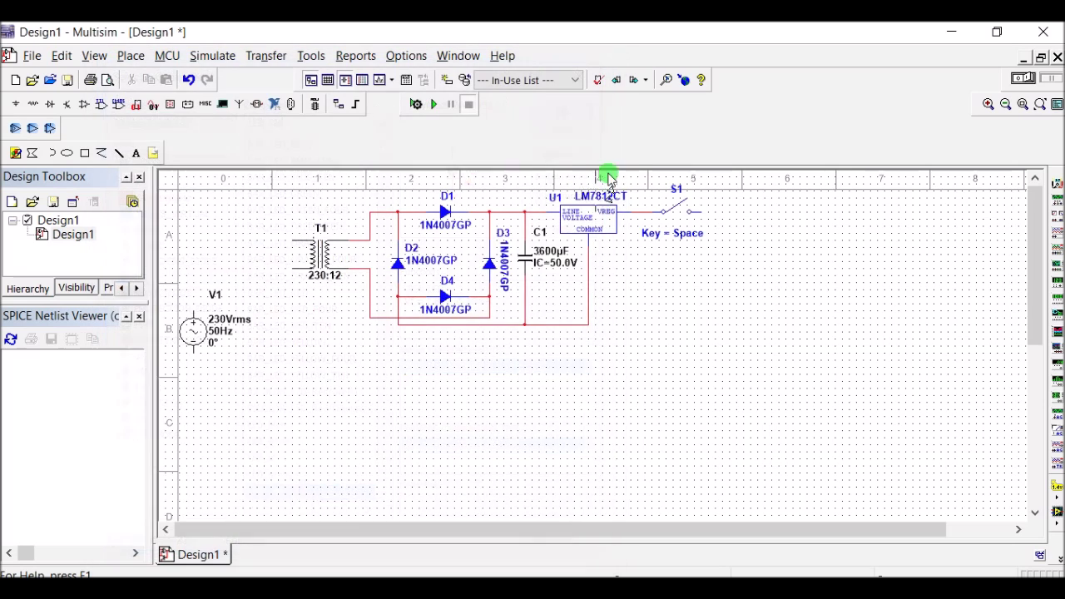
click(751, 288)
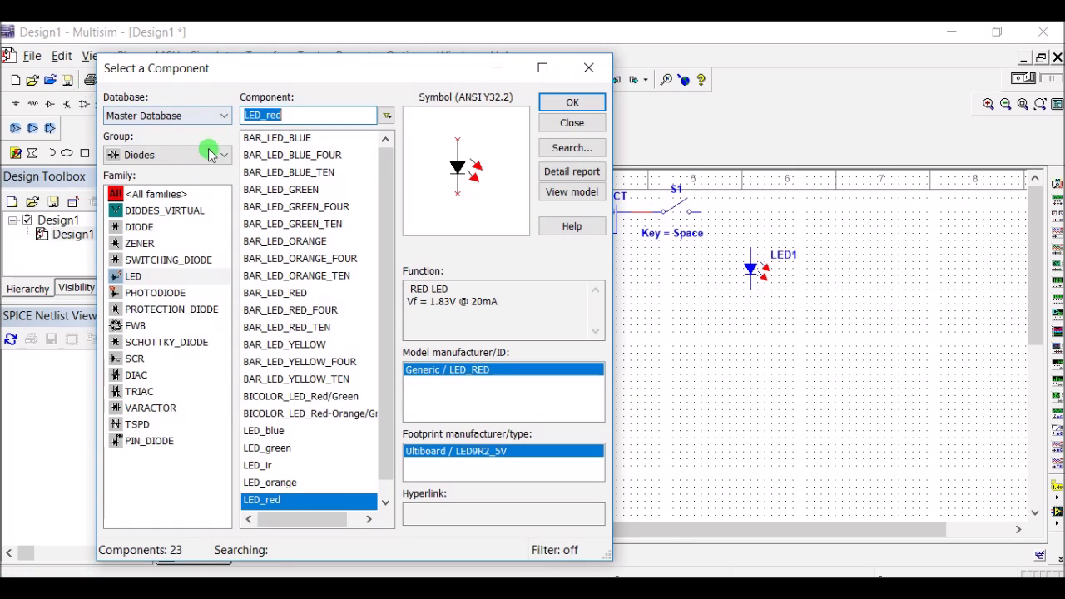
click(571, 123)
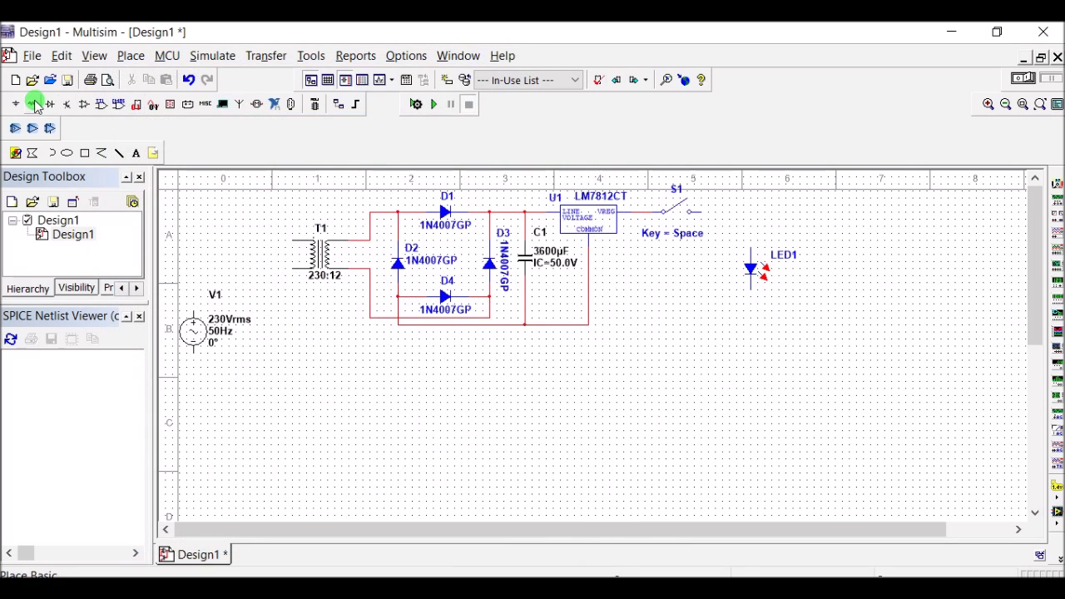
- Place a 1 kΩ resistor between switch S1 and the LED, and wire the LED's lower terminal to the regulator's common rail
click(35, 103)
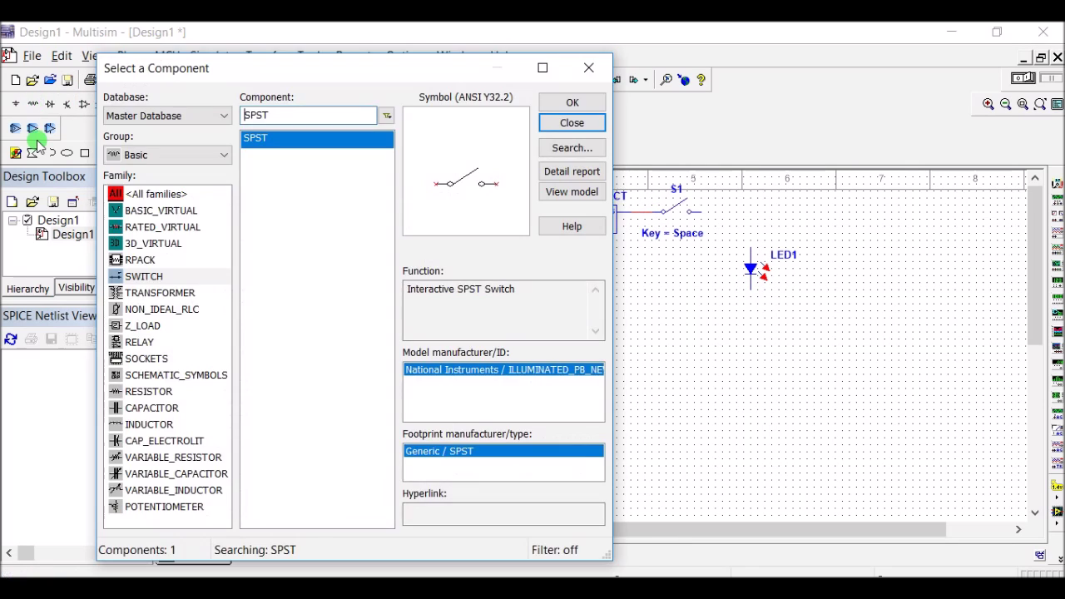
click(143, 391)
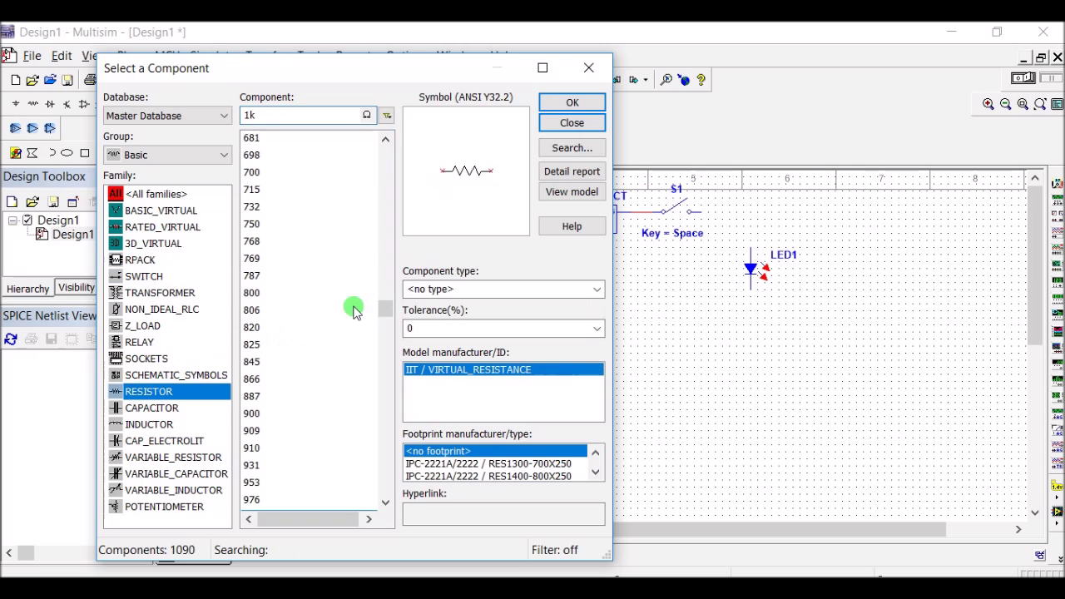
click(572, 121)
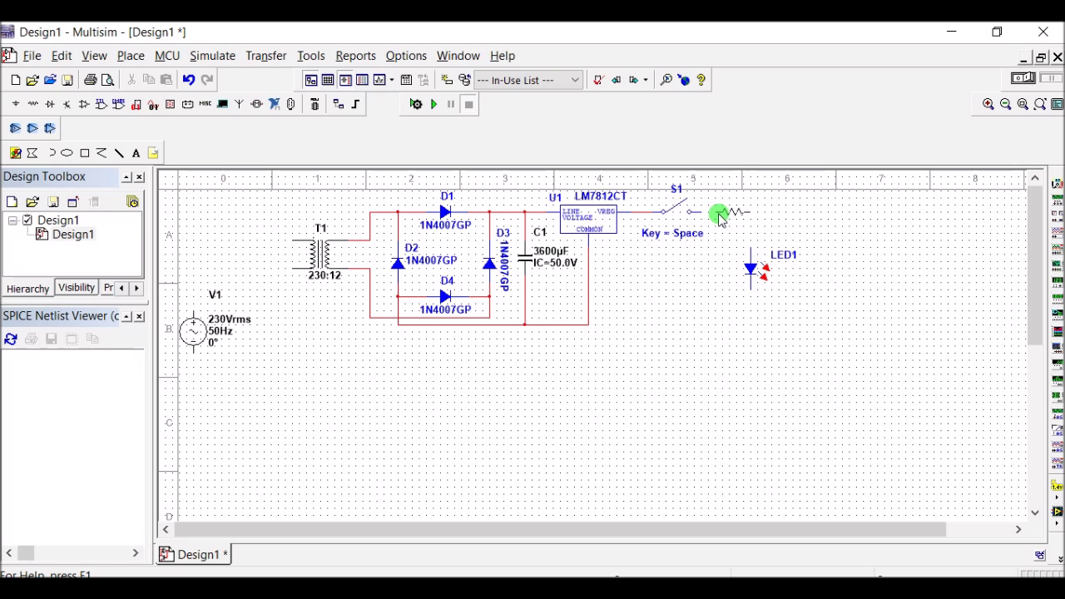
click(720, 218)
key(Escape)
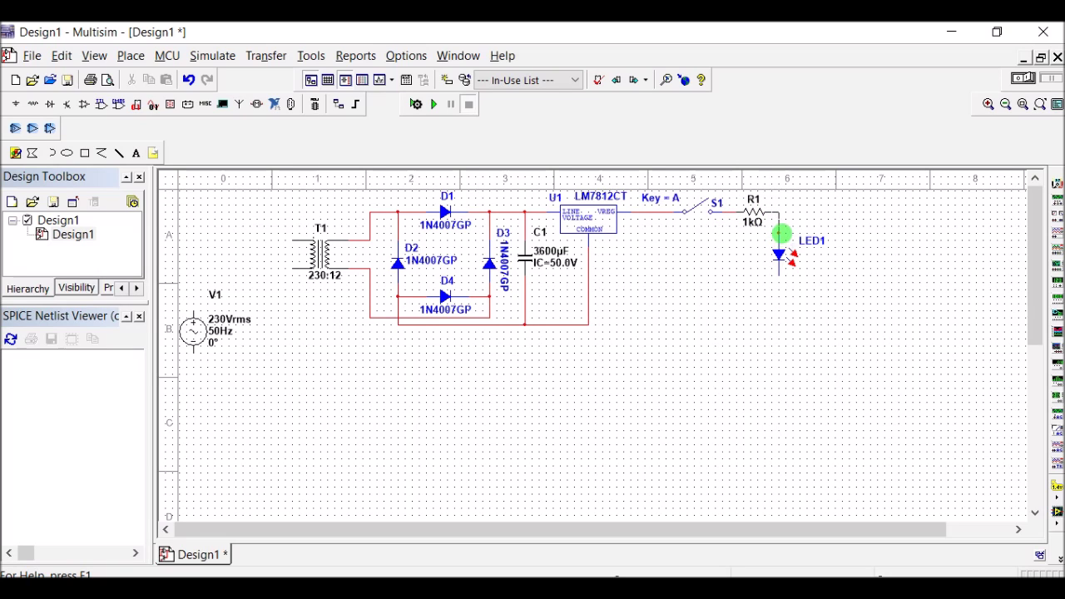
click(778, 273)
click(592, 324)
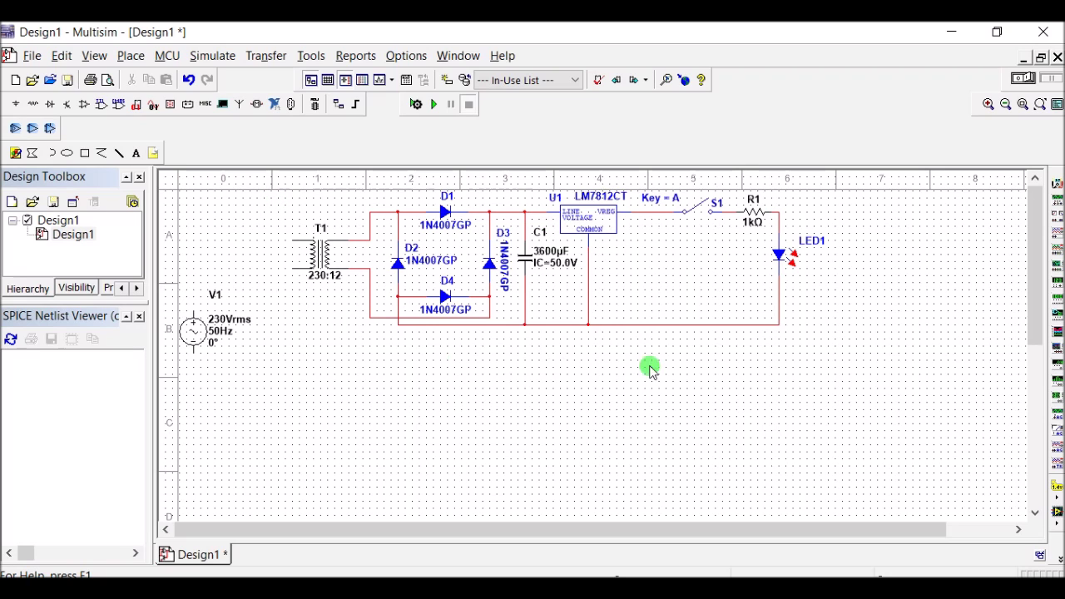
- Copy the whole circuit except source V1 and paste the duplicate directly below the original
drag(805, 355, 815, 352)
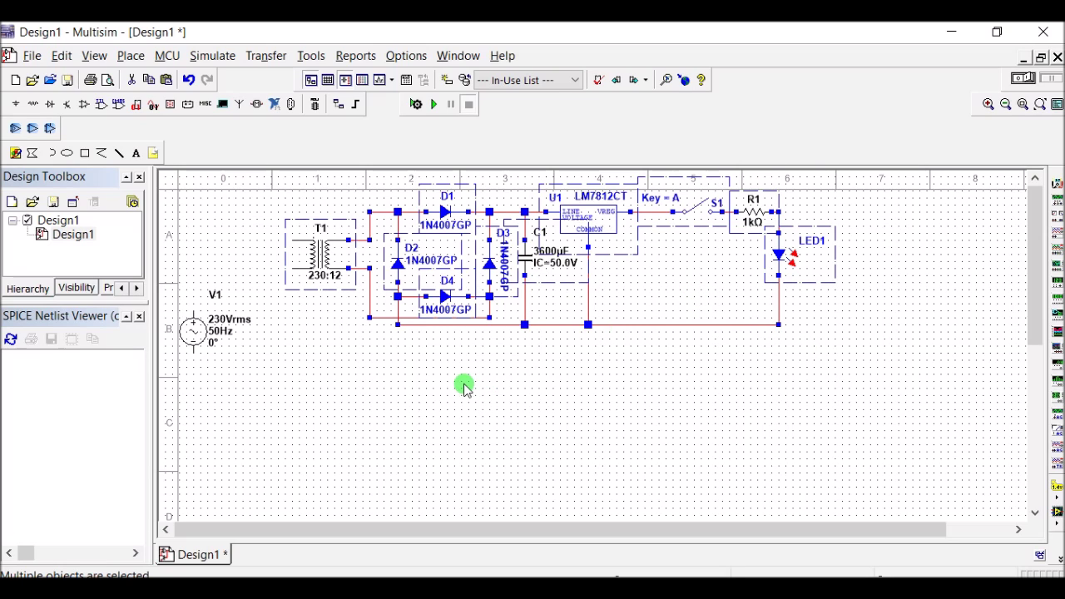
key(ctrl+v)
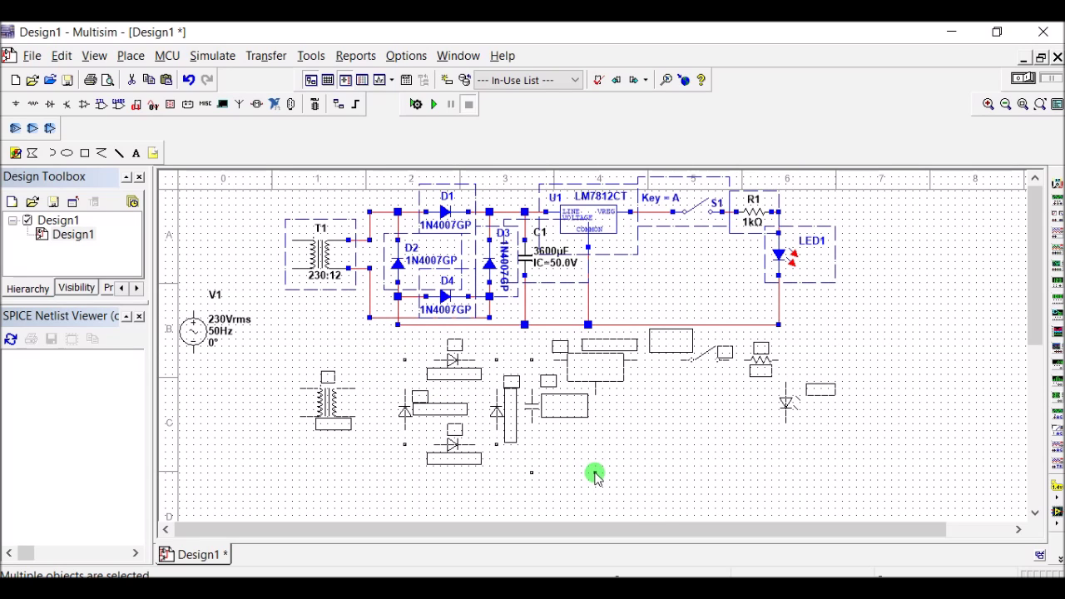
click(594, 472)
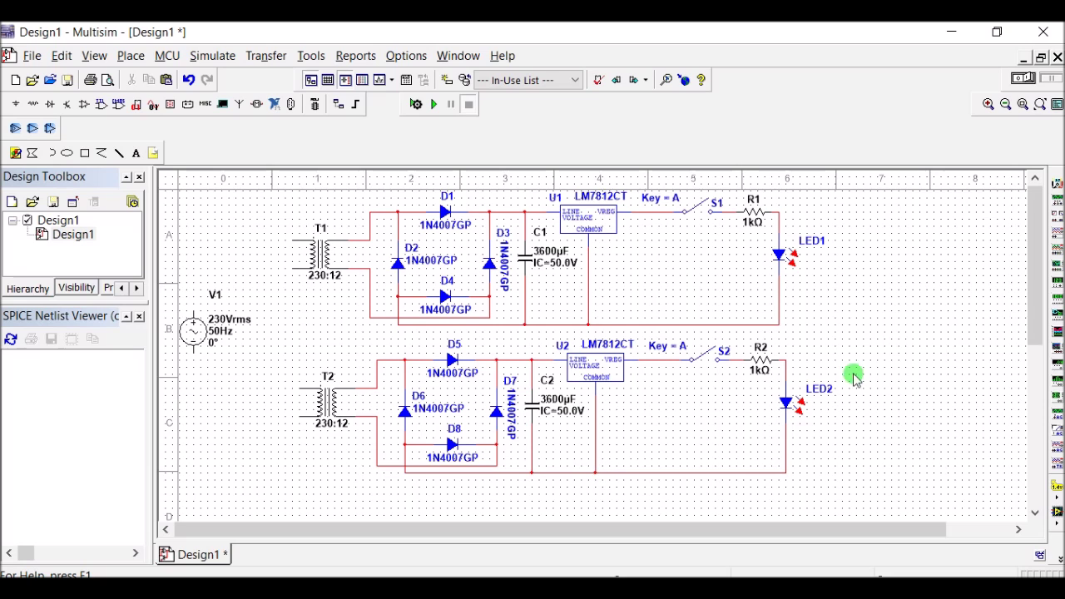
- Paste a third copy of the stage directly below the second one, aligned with it
drag(1034, 307, 995, 377)
key(ctrl+v)
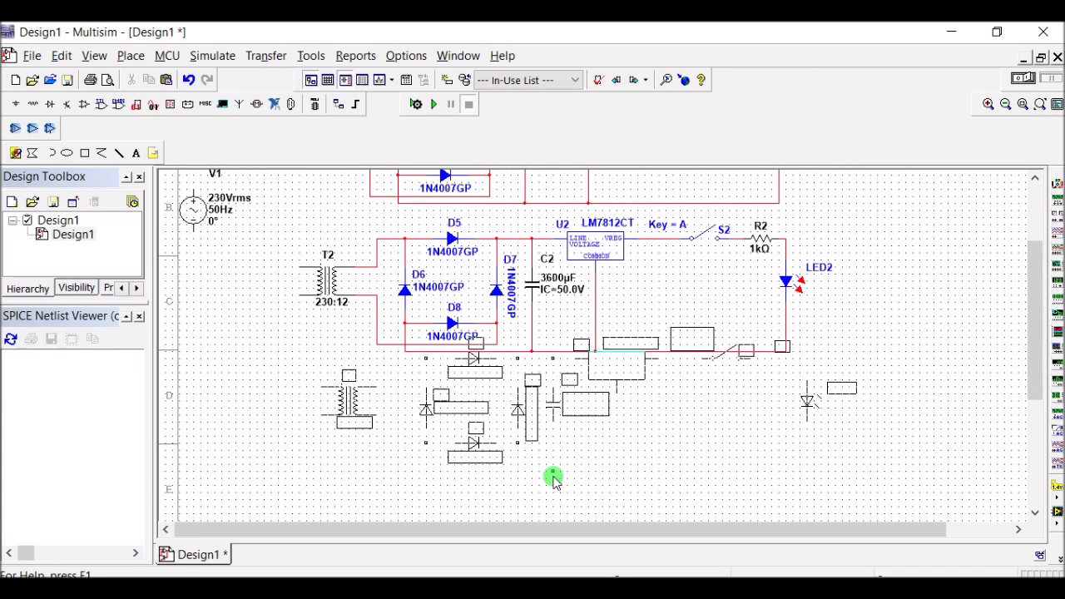
click(594, 502)
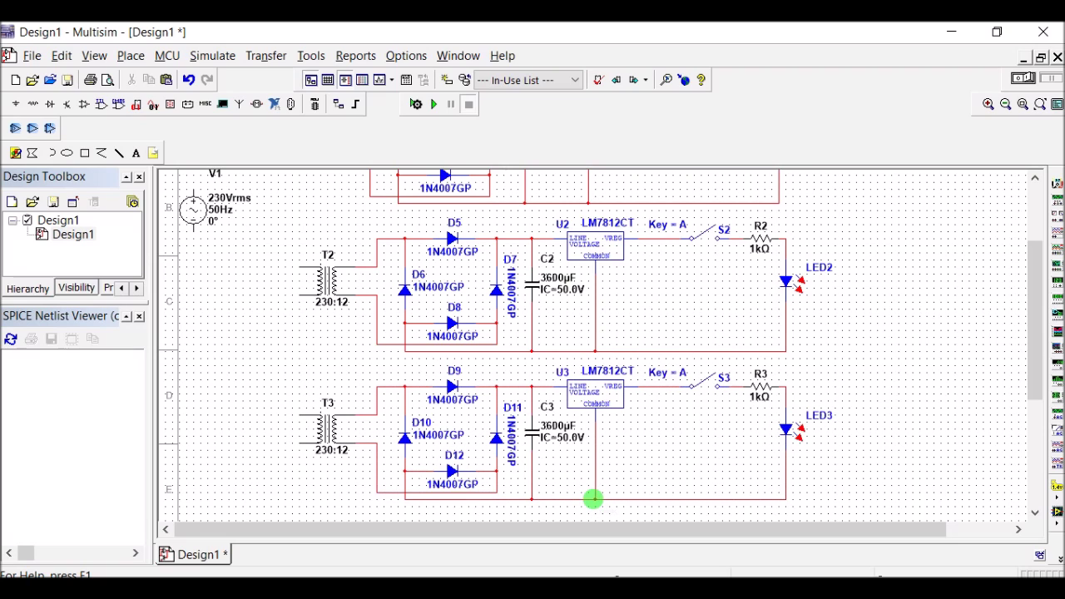
- Set transformer T2's secondary coil to 10 turns in the second stage
scroll(984, 280, down, 1)
scroll(613, 261, up, 3)
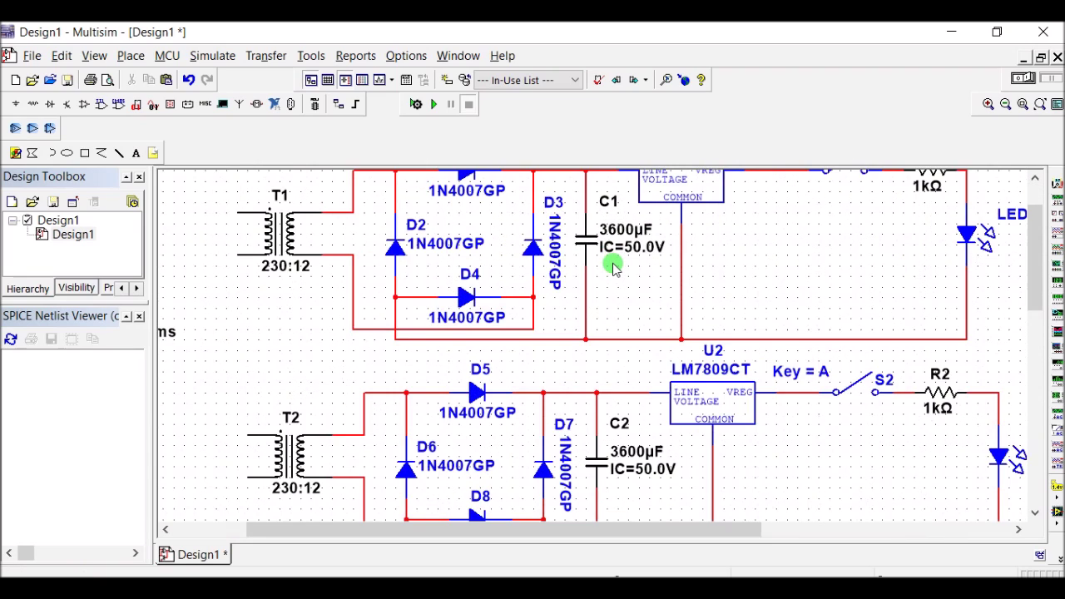
scroll(613, 264, down, 1)
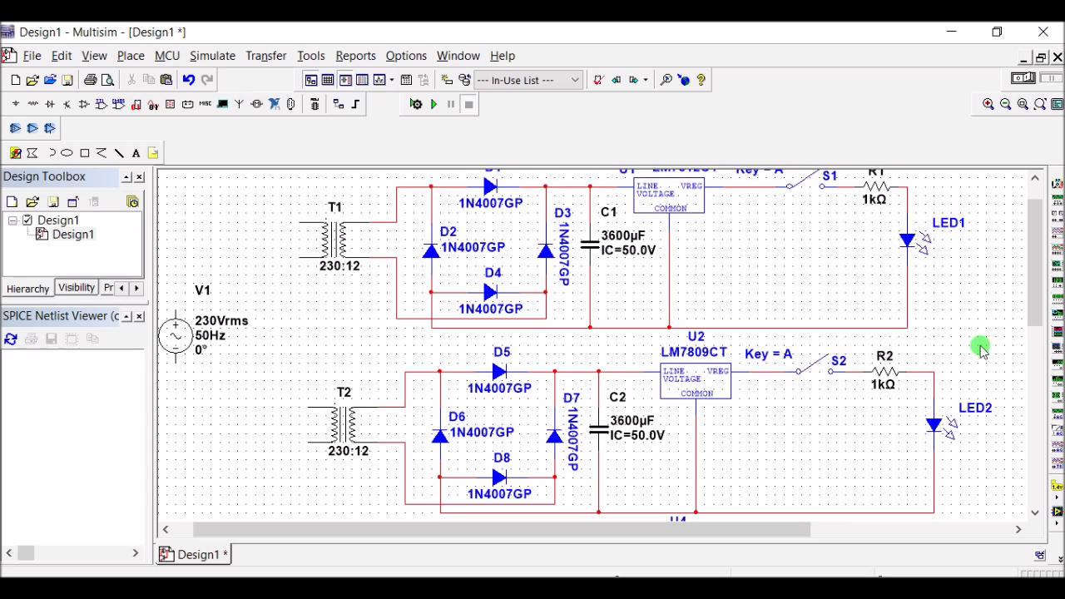
drag(1040, 300, 1039, 343)
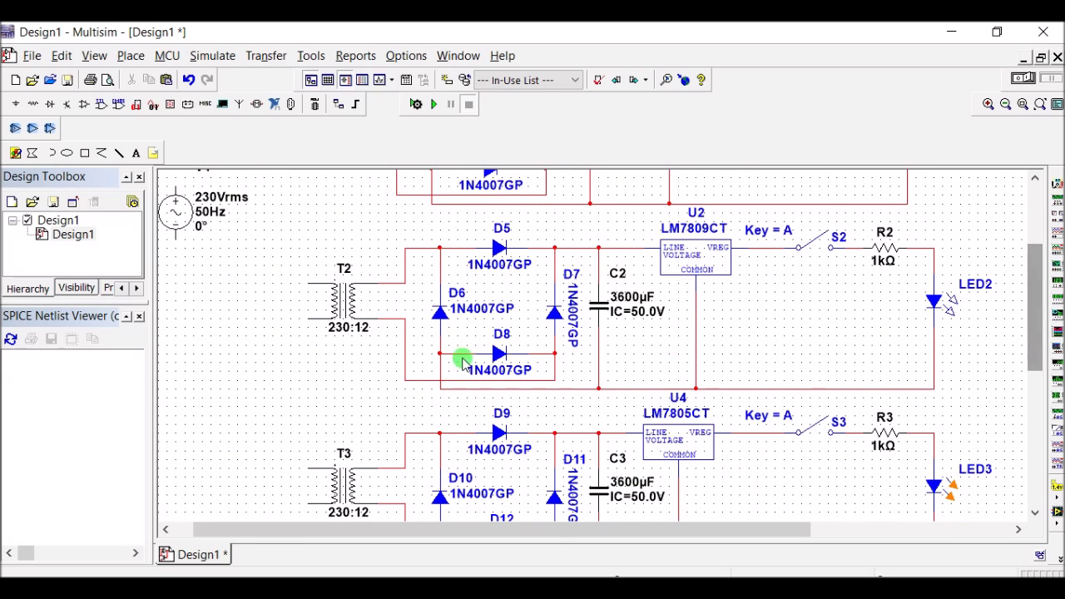
double_click(345, 330)
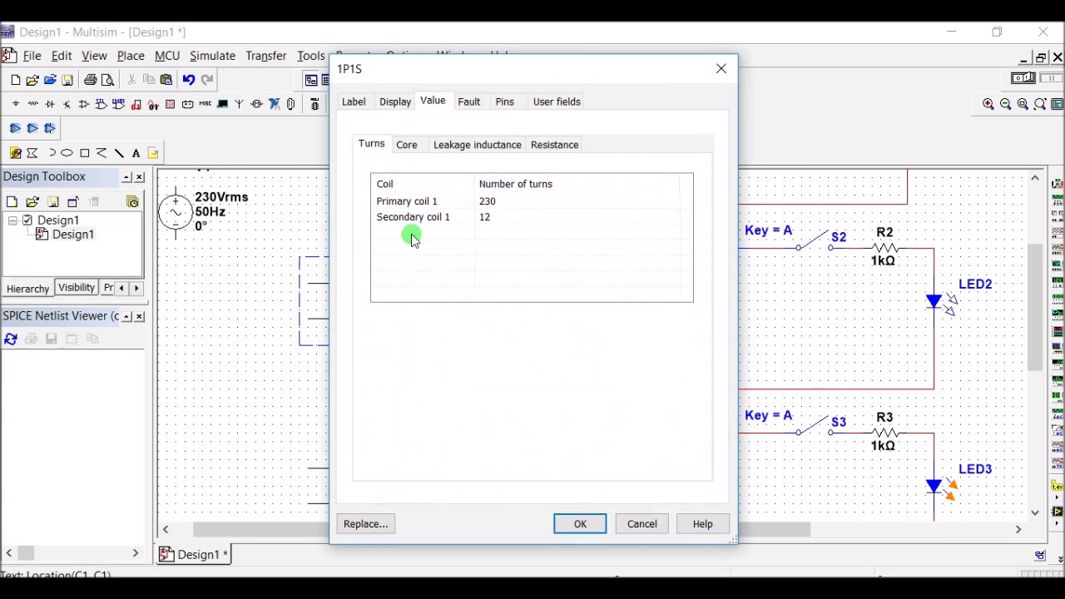
click(503, 218)
click(506, 221)
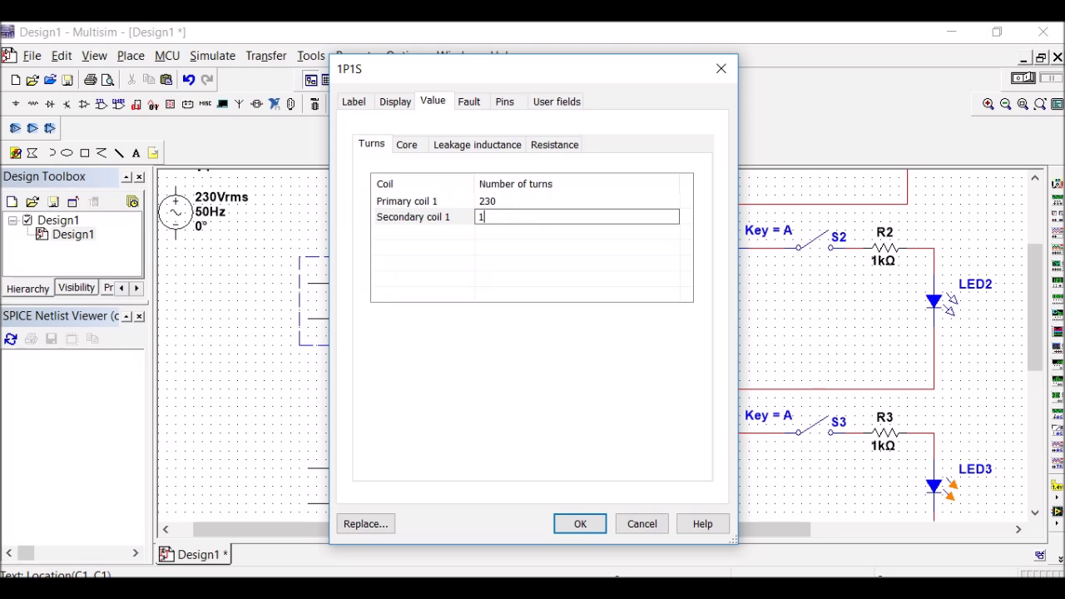
click(580, 523)
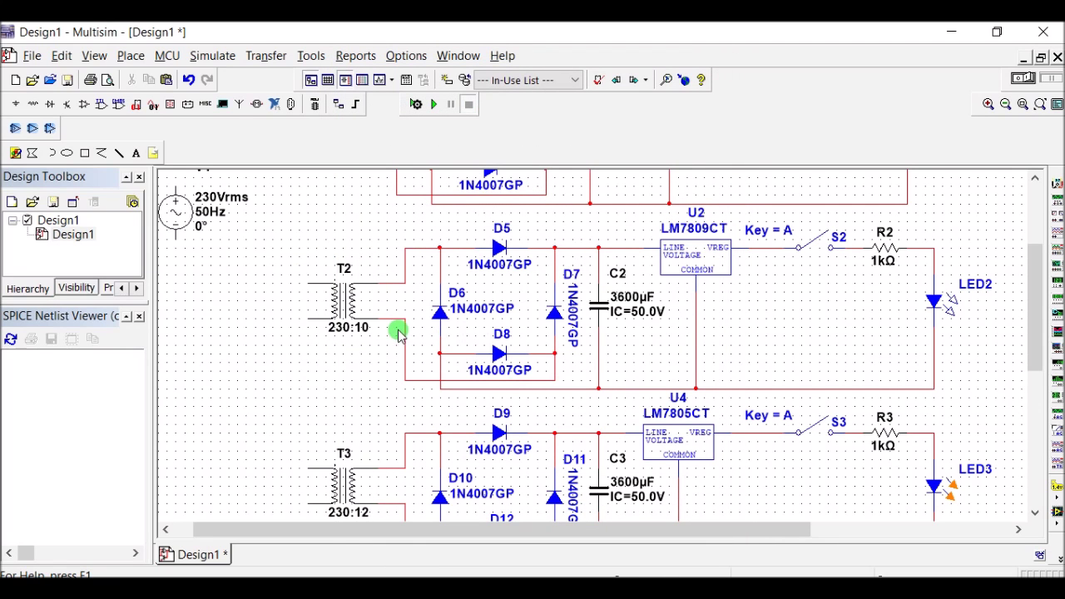
- Set capacitor C2 to 2200 µF and resistor R2 to 550 Ω in the second stage
click(624, 306)
double_click(624, 307)
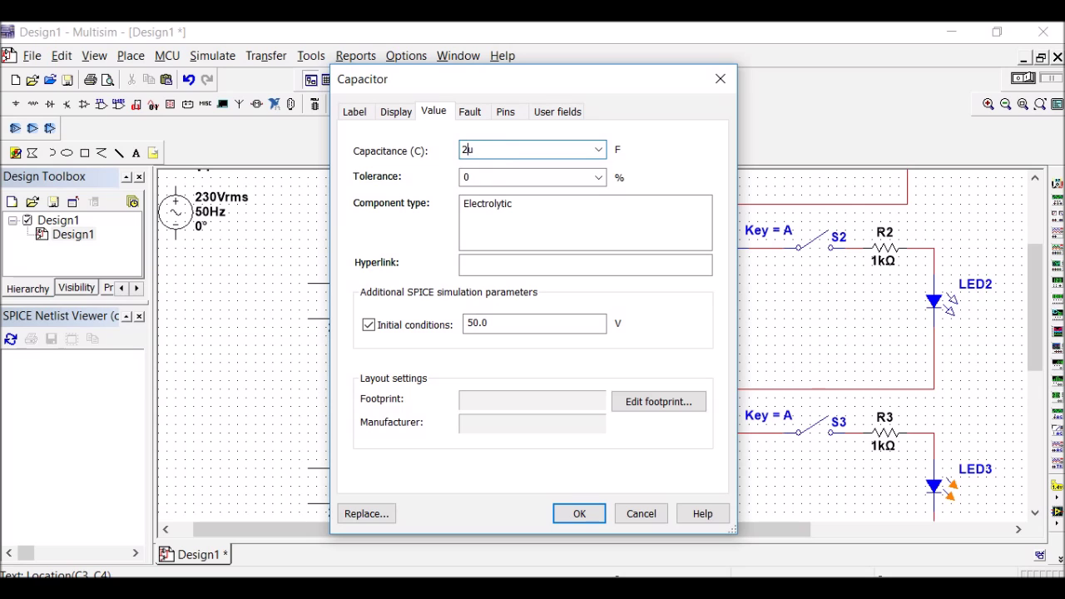
text(2200u)
click(579, 513)
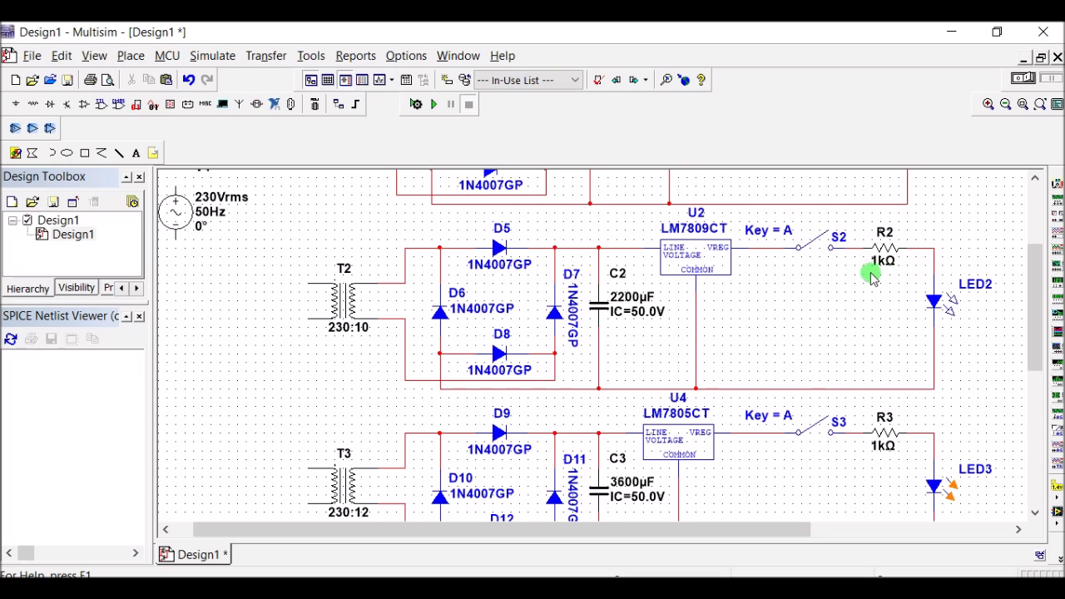
double_click(857, 253)
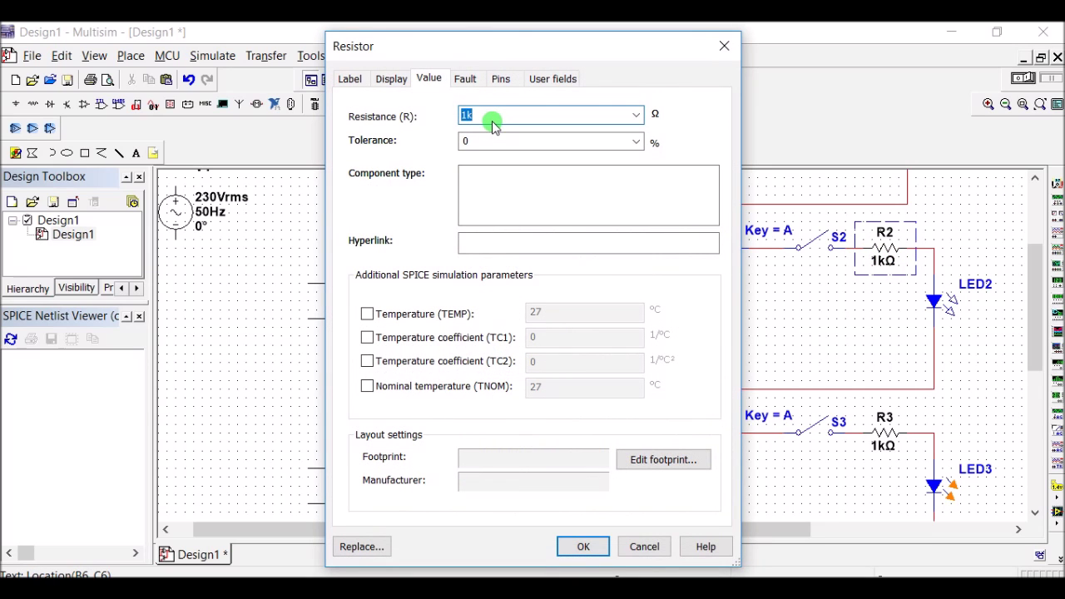
text(550)
click(582, 546)
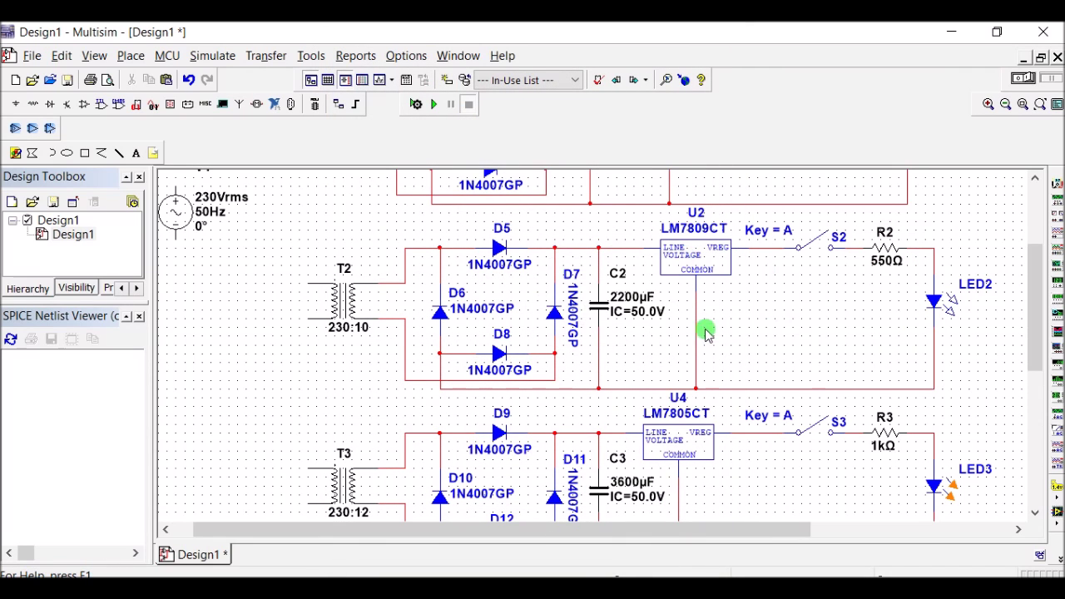
- Set transformer T3's secondary coil to 6 turns in the third stage
drag(1034, 301, 1027, 330)
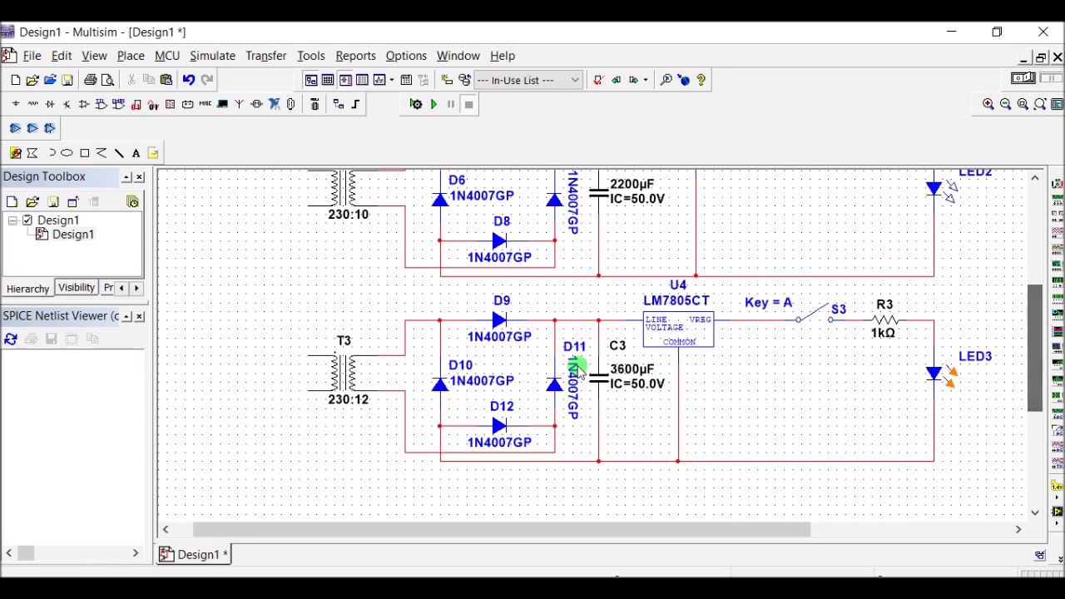
double_click(345, 405)
click(496, 218)
click(502, 221)
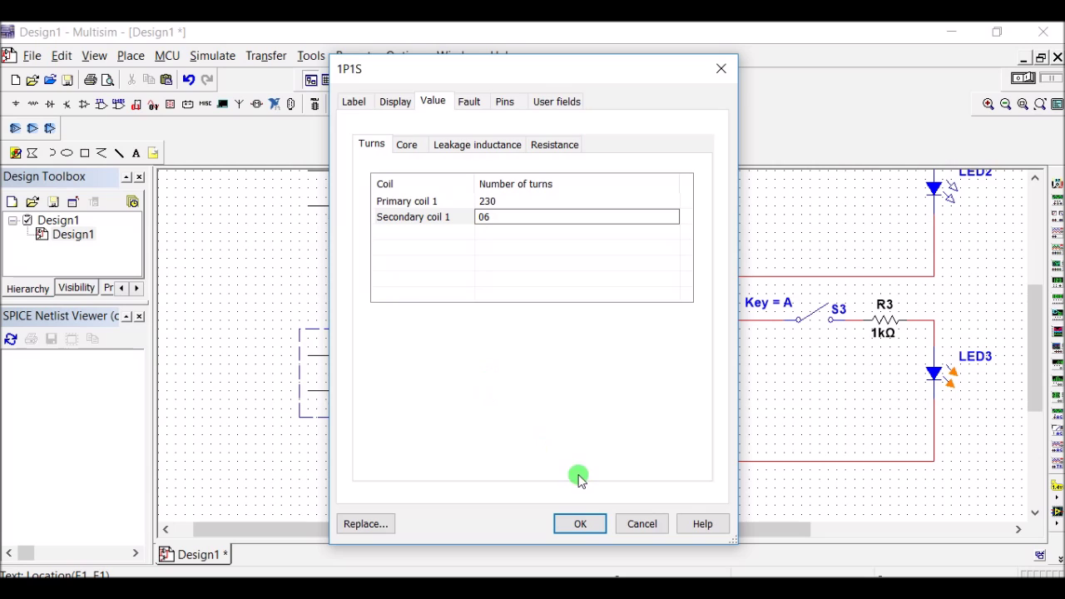
click(579, 523)
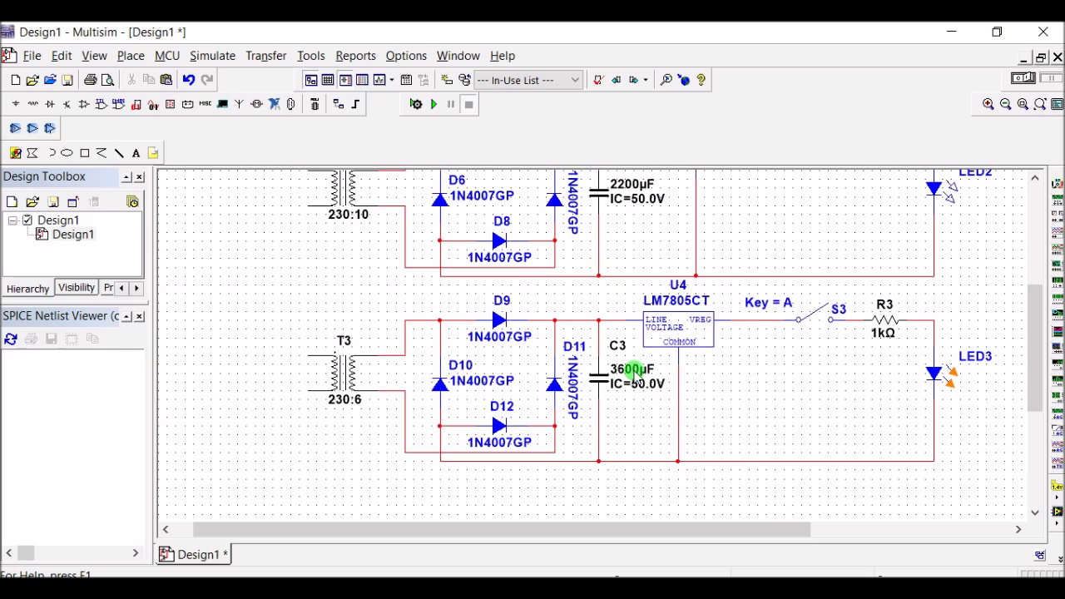
- Set capacitor C3 to 1000 µF and resistor R3 to 330 Ω in the third stage
double_click(634, 369)
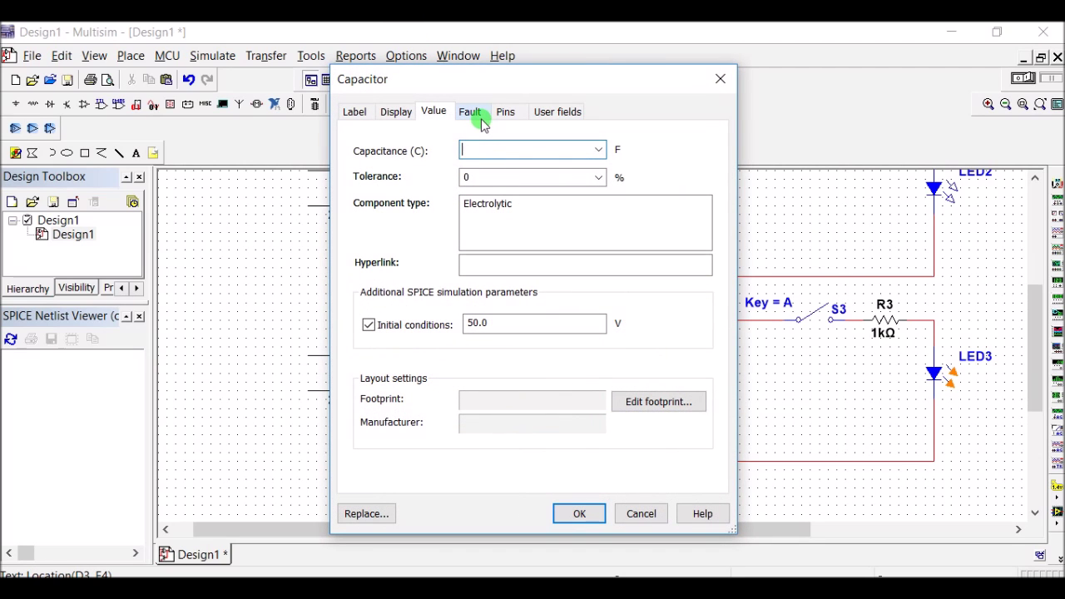
text(1000u)
click(579, 513)
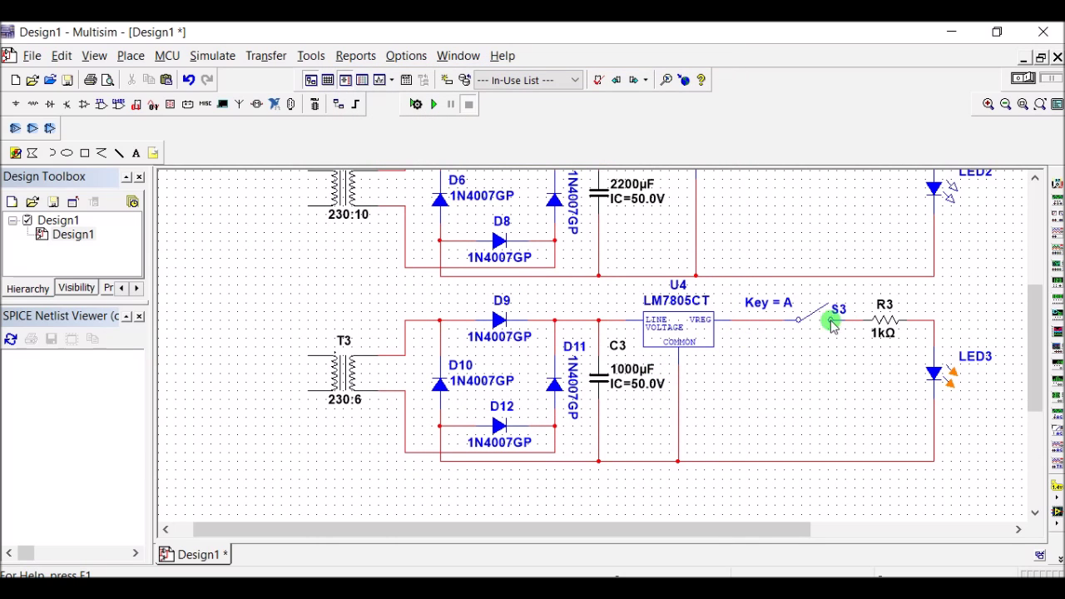
double_click(889, 335)
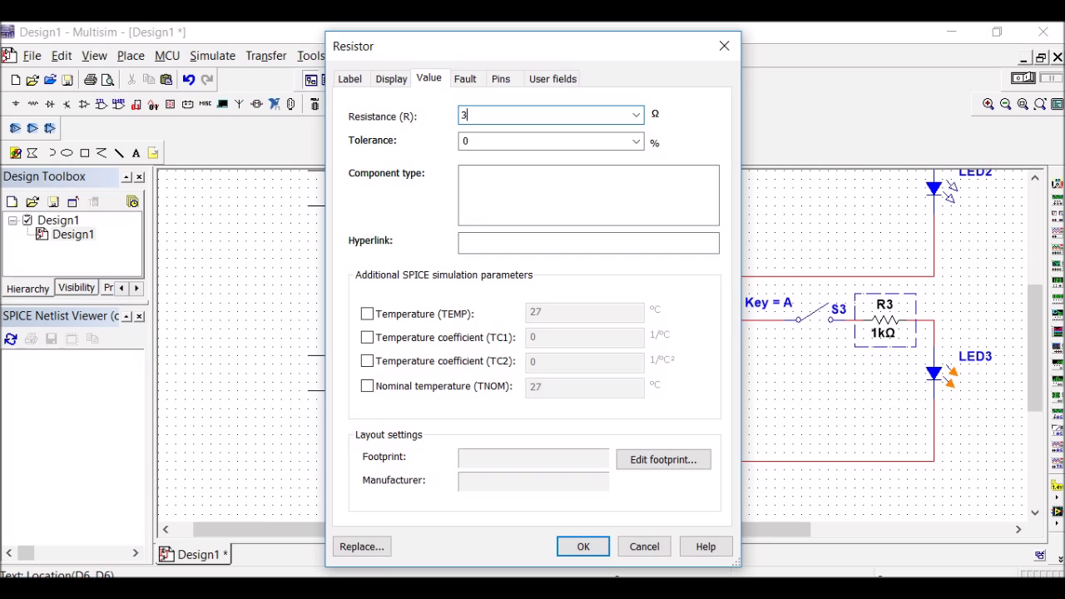
click(582, 545)
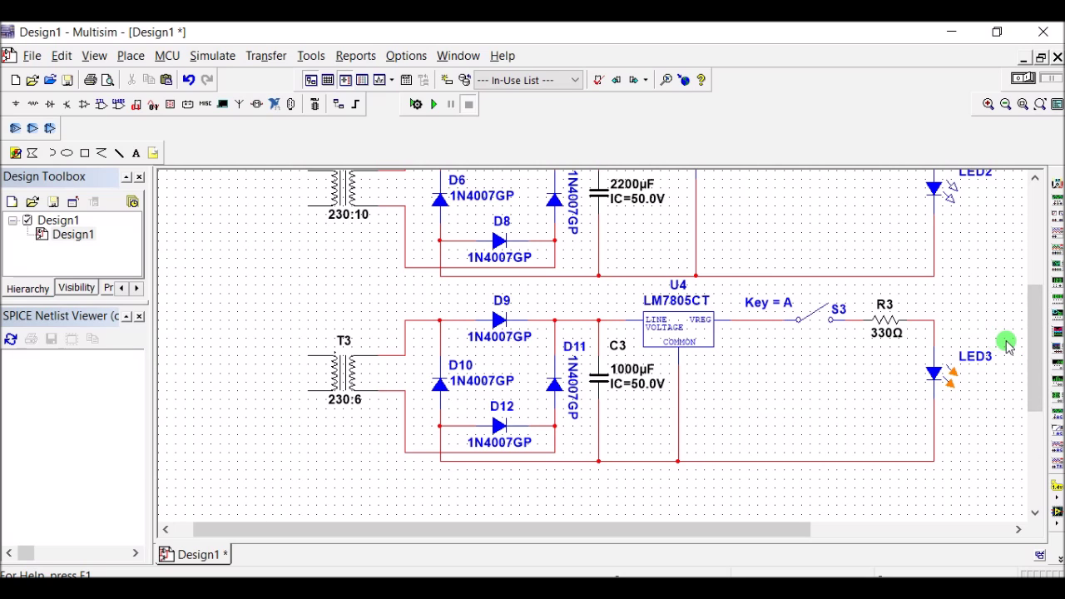
- Wire the lower primary terminals of transformers T1, T2 and T3 together
scroll(1007, 341, down, 1)
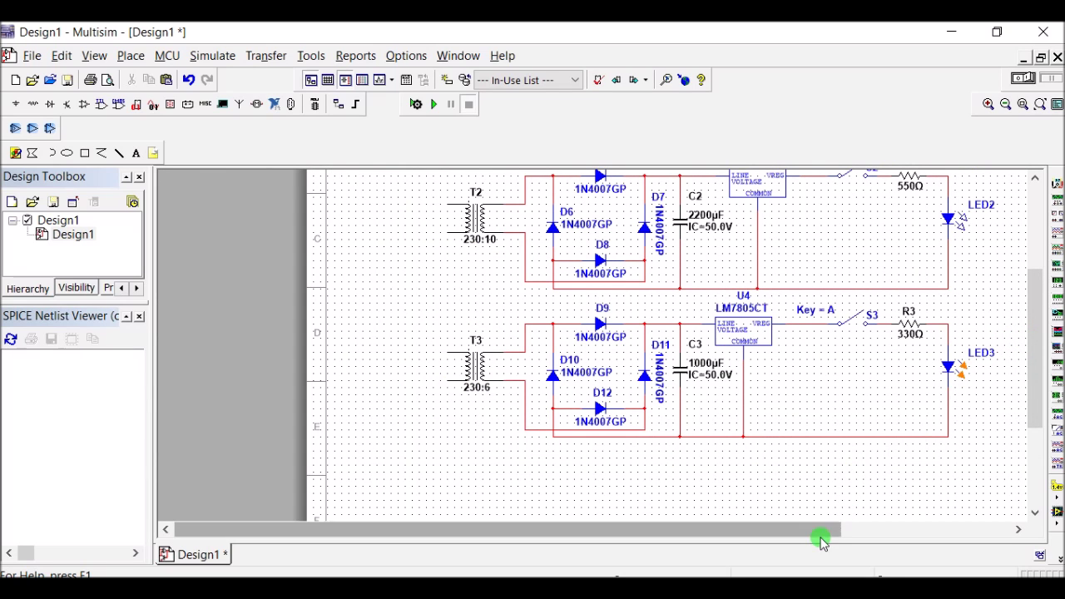
drag(820, 535, 957, 527)
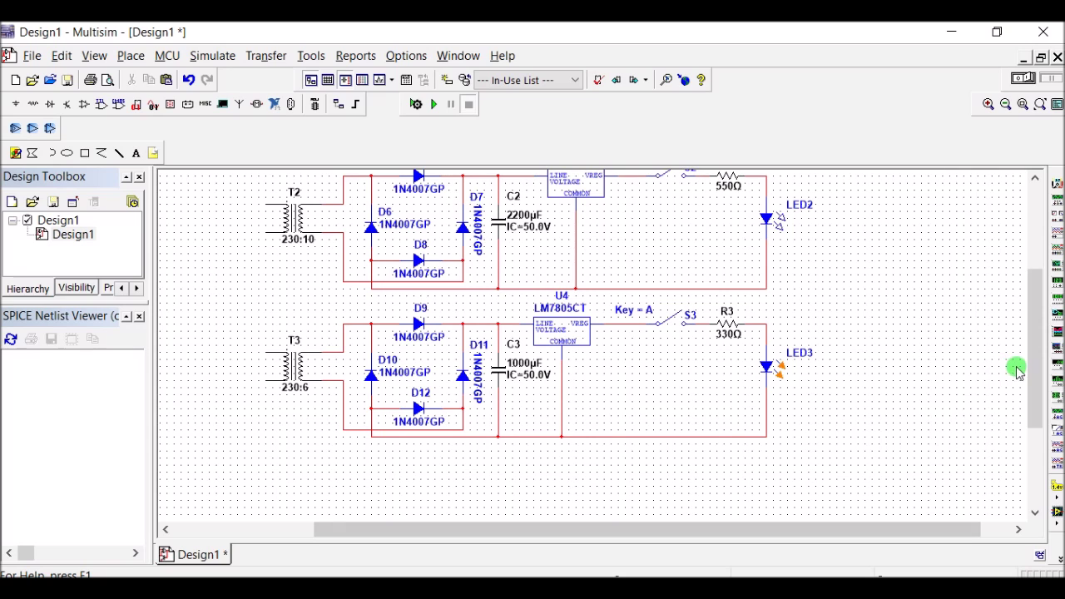
drag(1036, 381, 1032, 344)
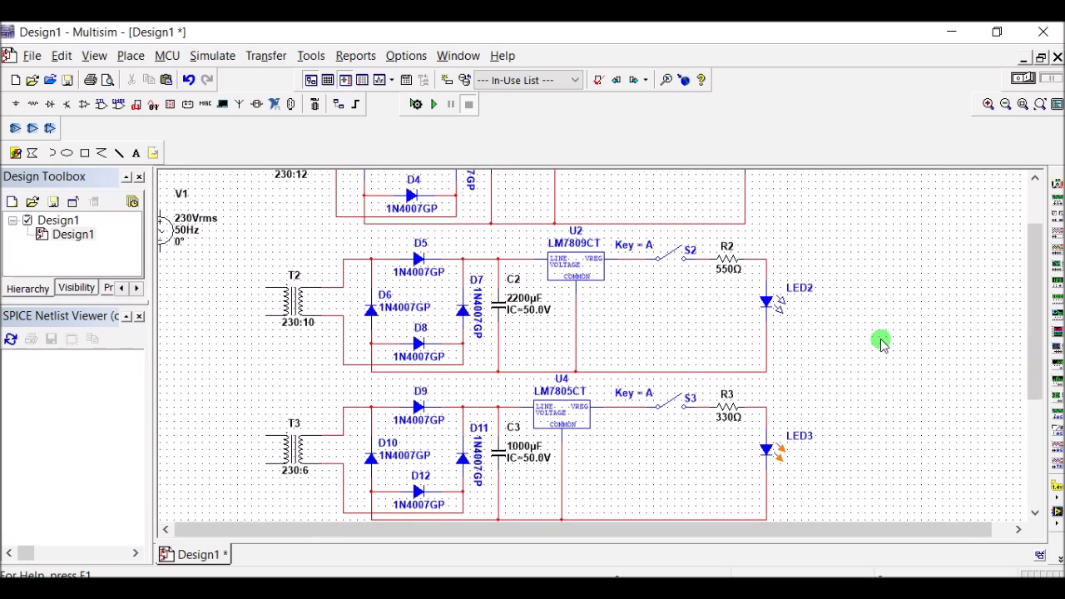
scroll(880, 341, down, 1)
scroll(1032, 358, up, 4)
scroll(893, 335, down, 1)
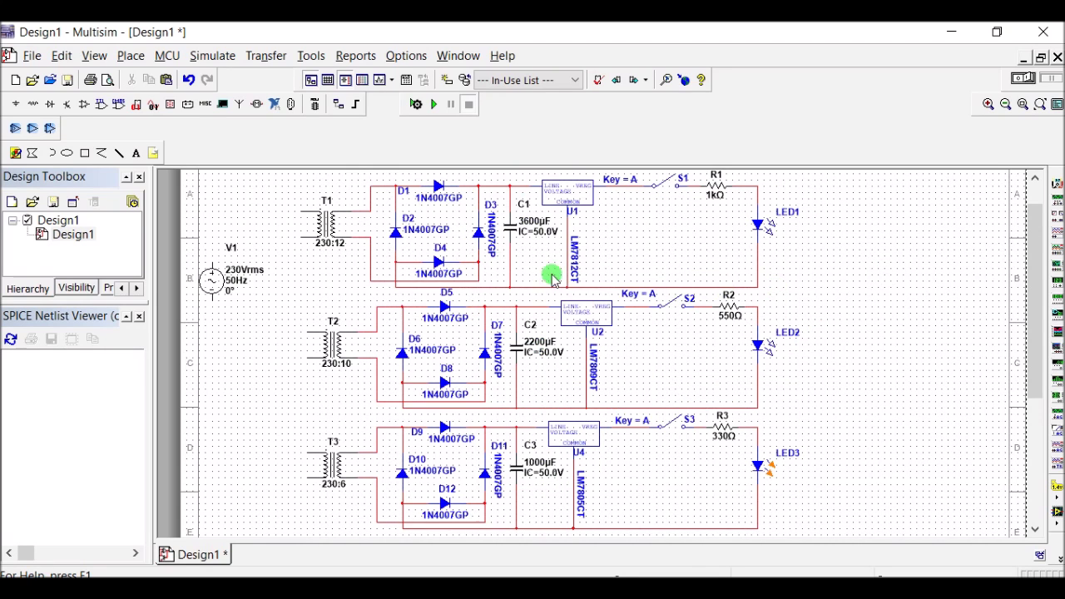
click(302, 237)
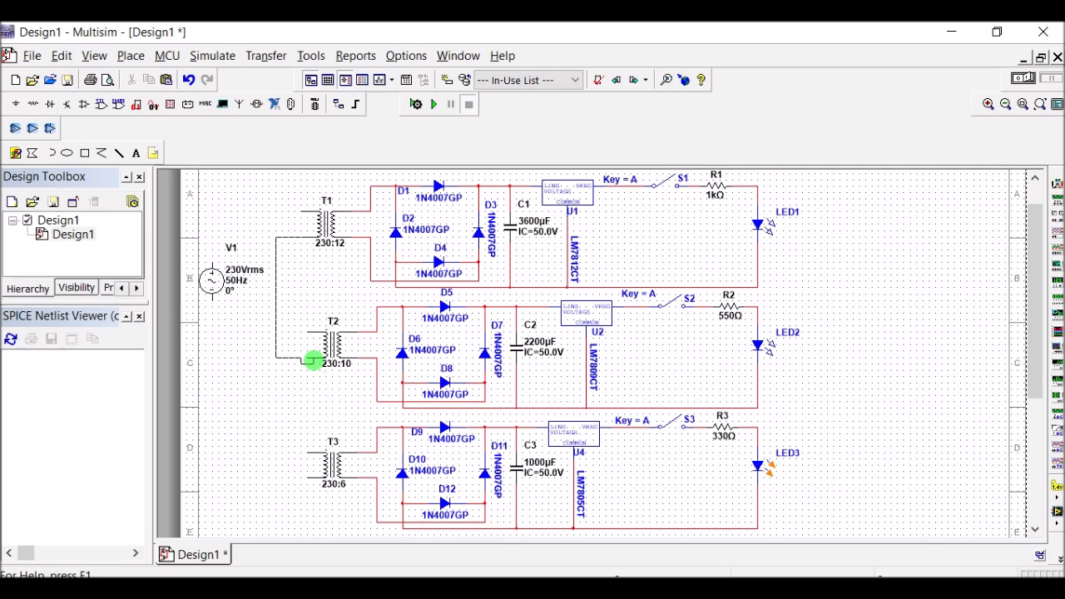
click(308, 359)
click(299, 478)
click(277, 359)
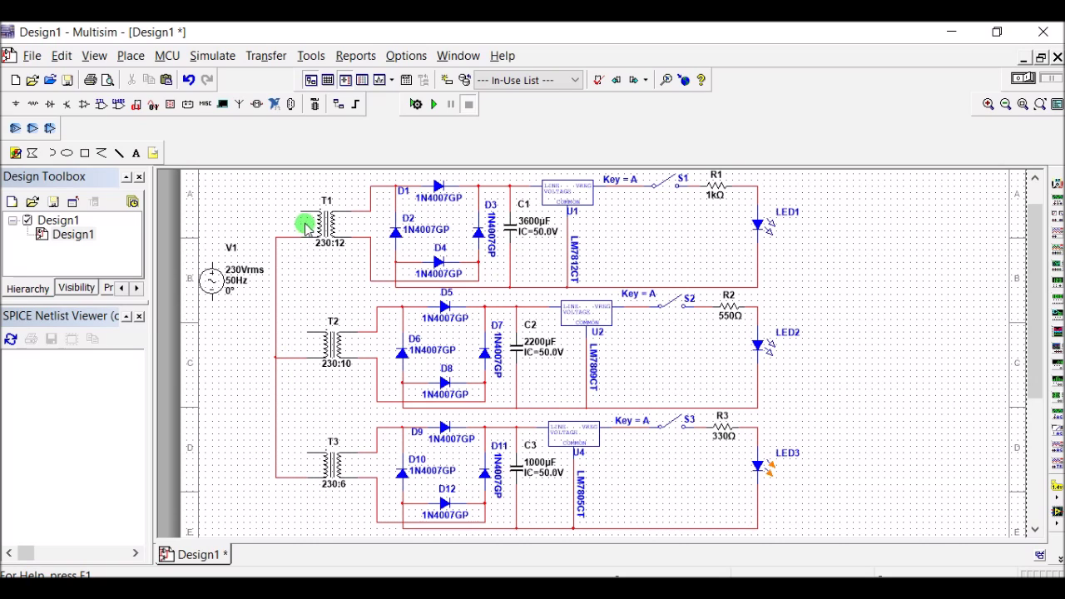
- Wire the upper primary terminals of transformers T1, T2 and T3 together
click(298, 212)
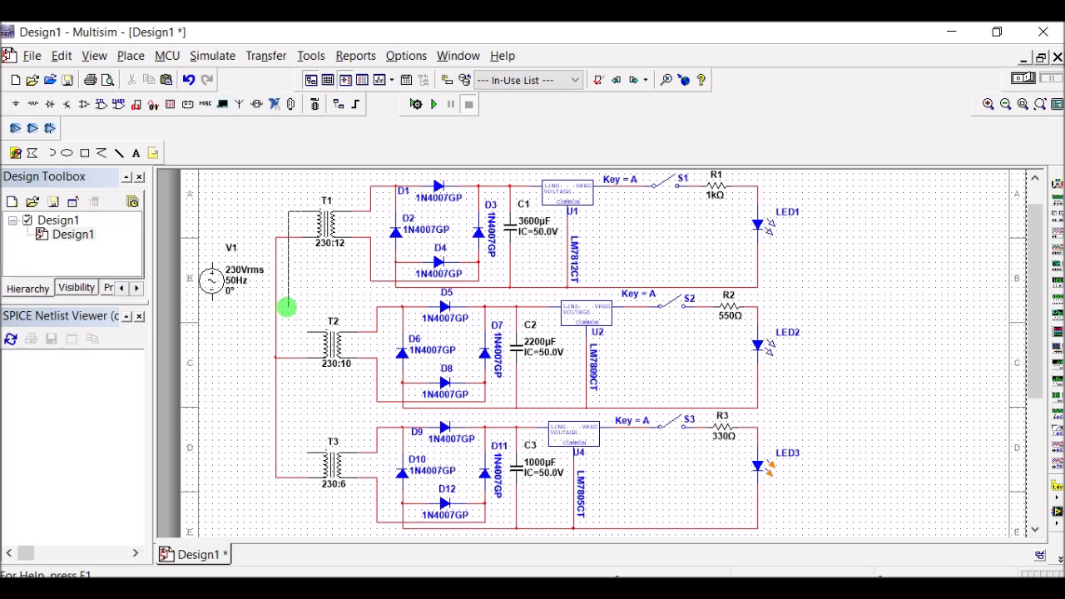
click(306, 334)
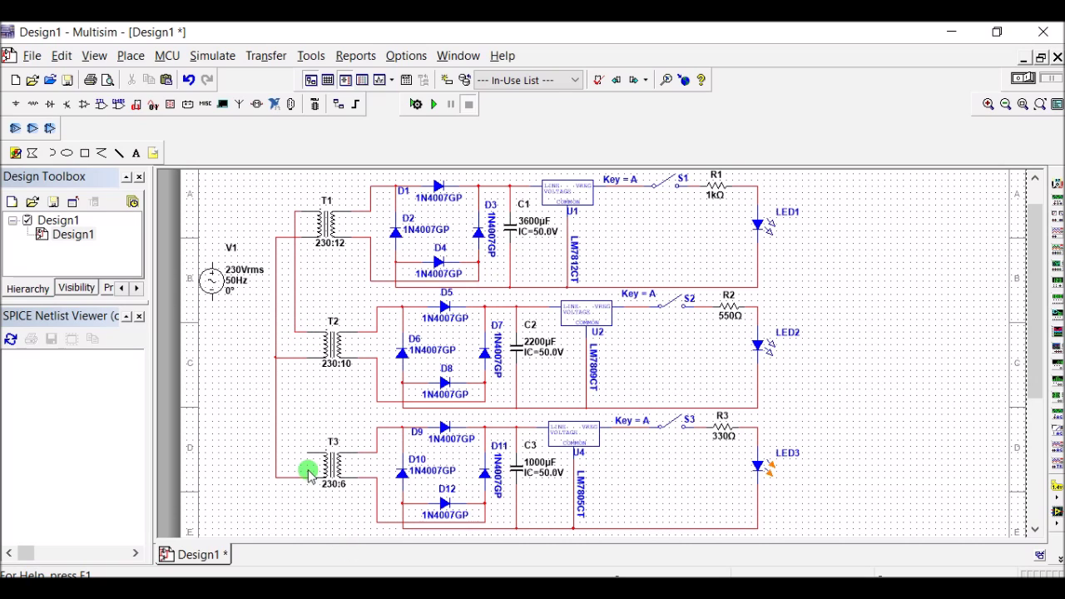
click(305, 454)
click(292, 334)
- Wire V1's upper terminal to the line joining the lower primary terminals, and its lower terminal to the line joining the upper ones
click(212, 261)
click(275, 242)
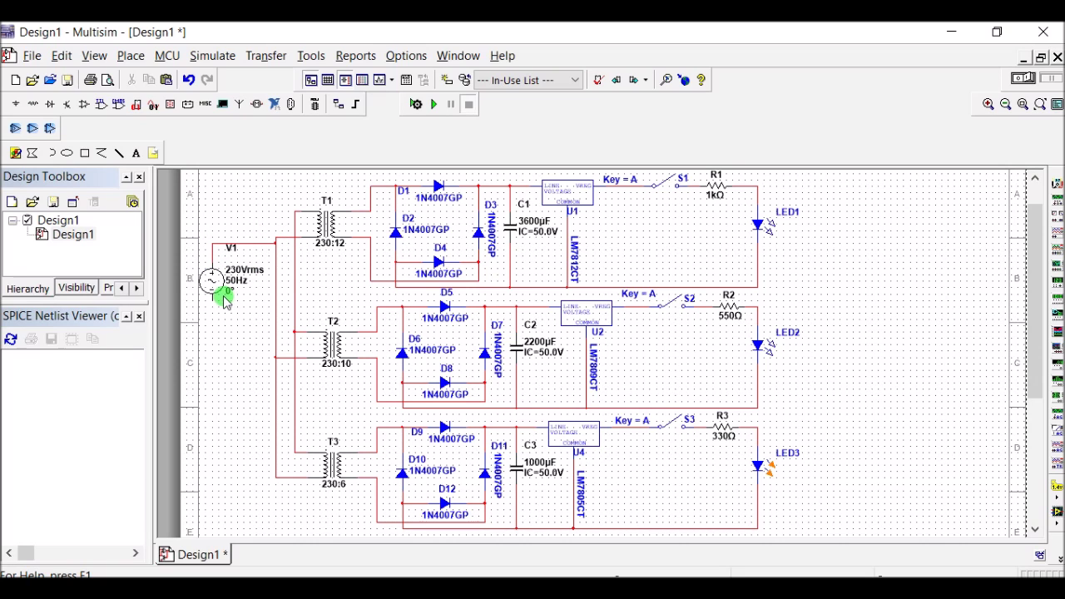
click(213, 299)
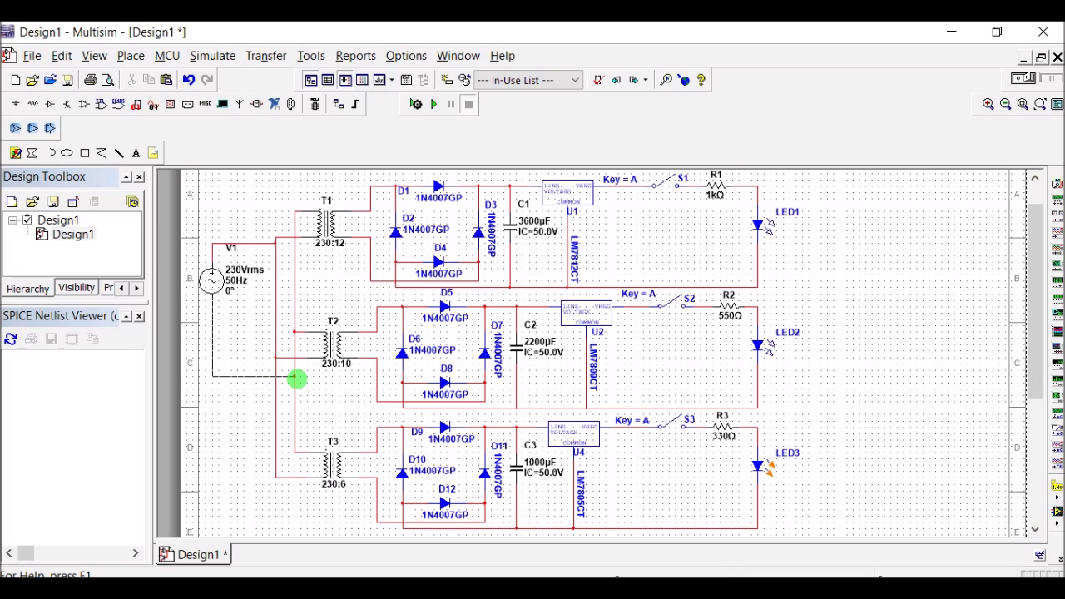
click(260, 391)
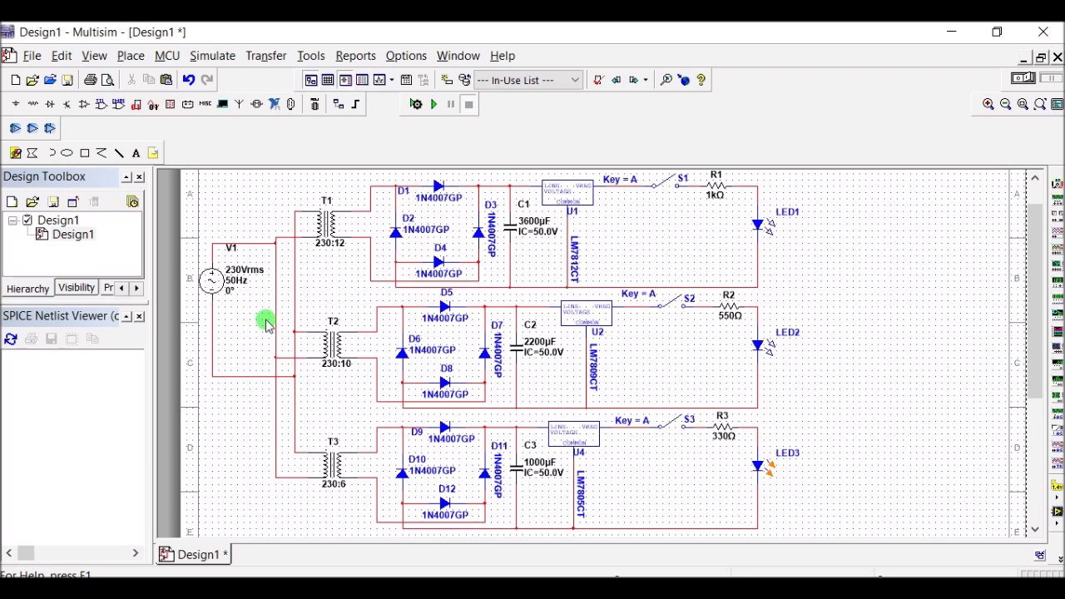
- Place a GROUND on the wire from V1's lower terminal and another on the first stage's common rail
click(16, 103)
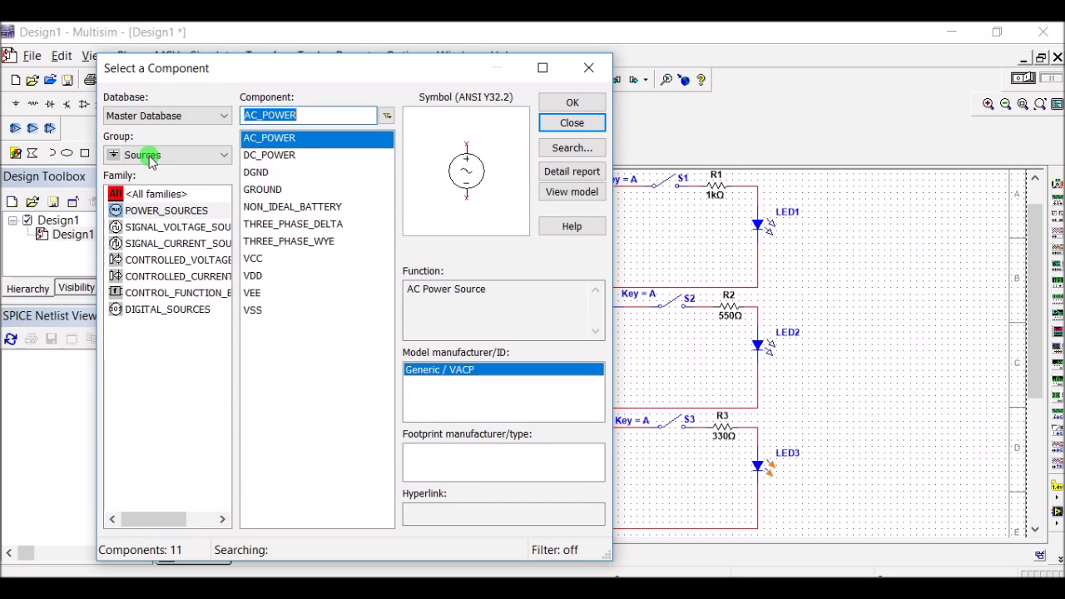
click(266, 189)
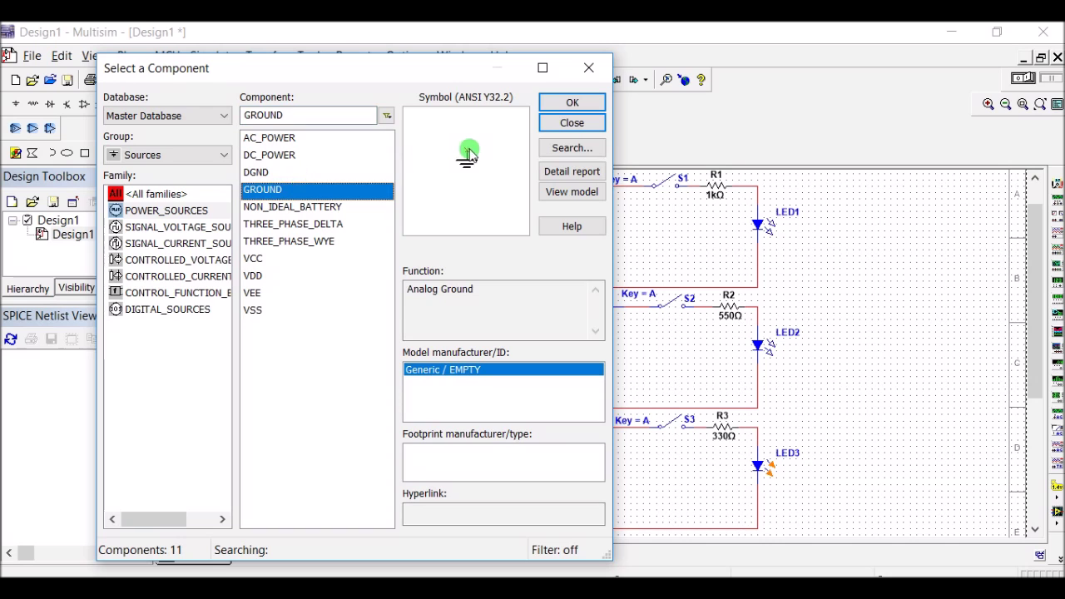
click(572, 102)
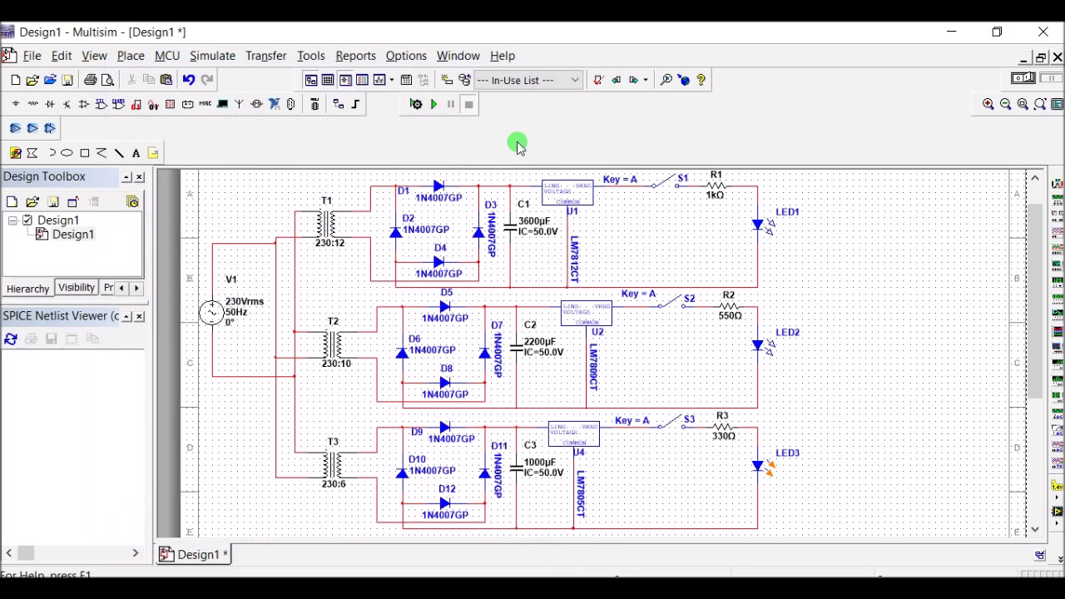
click(223, 379)
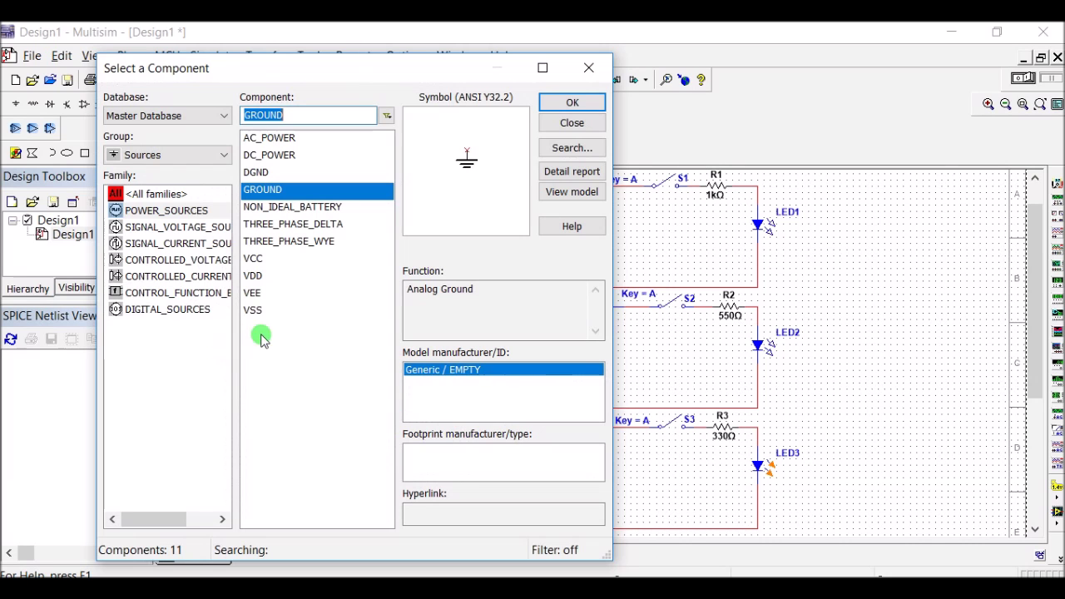
click(578, 123)
click(484, 289)
click(573, 121)
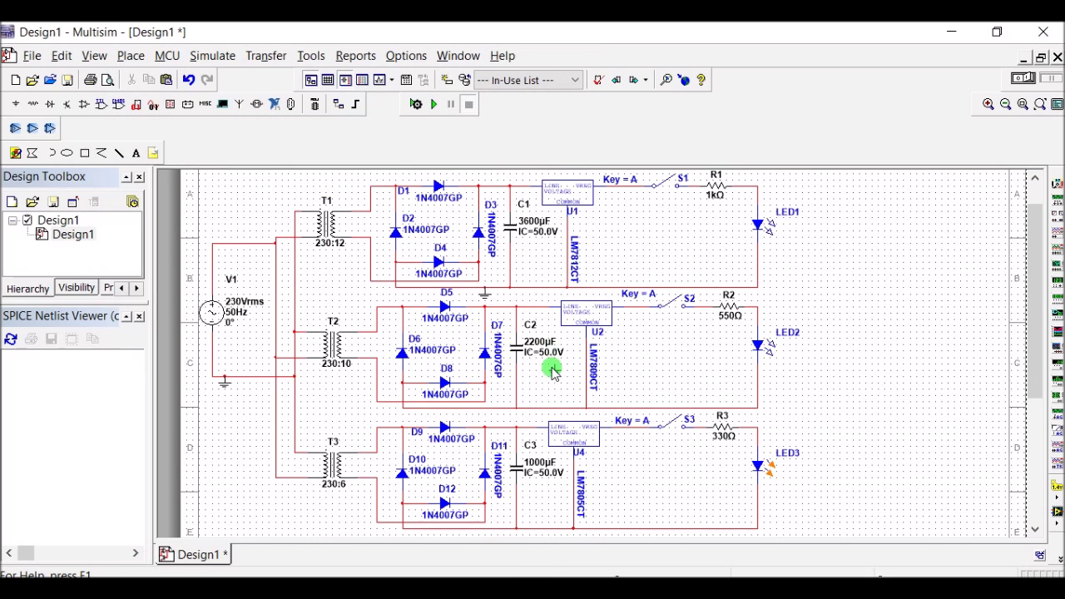
- Place a GROUND on the second stage's common rail and another on the third stage's common rail
click(542, 410)
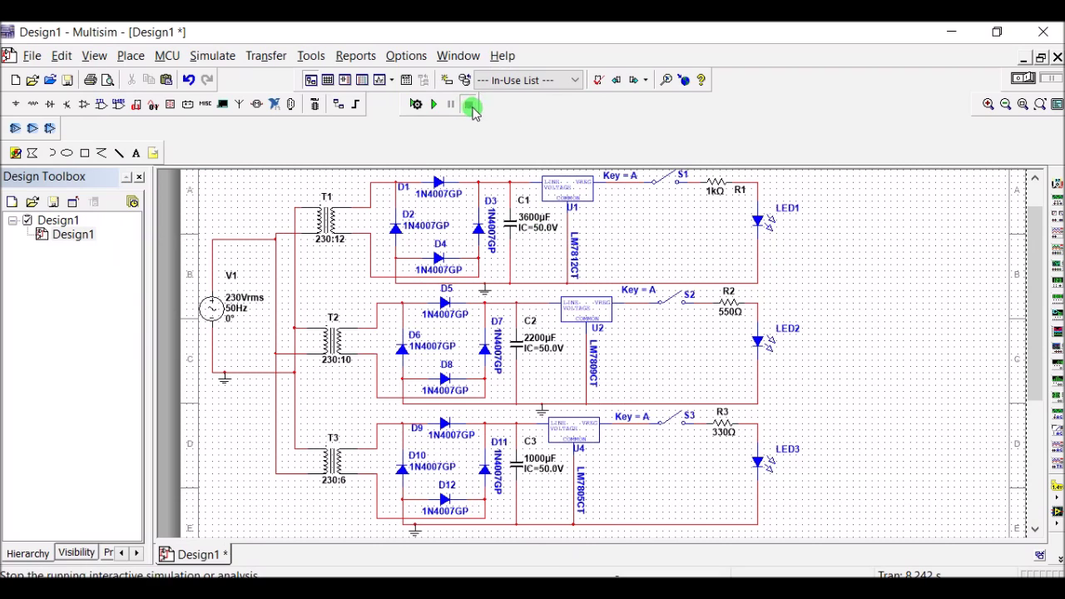
- Run the simulation and operate switch S1 to test LED1 on the first stage
click(435, 108)
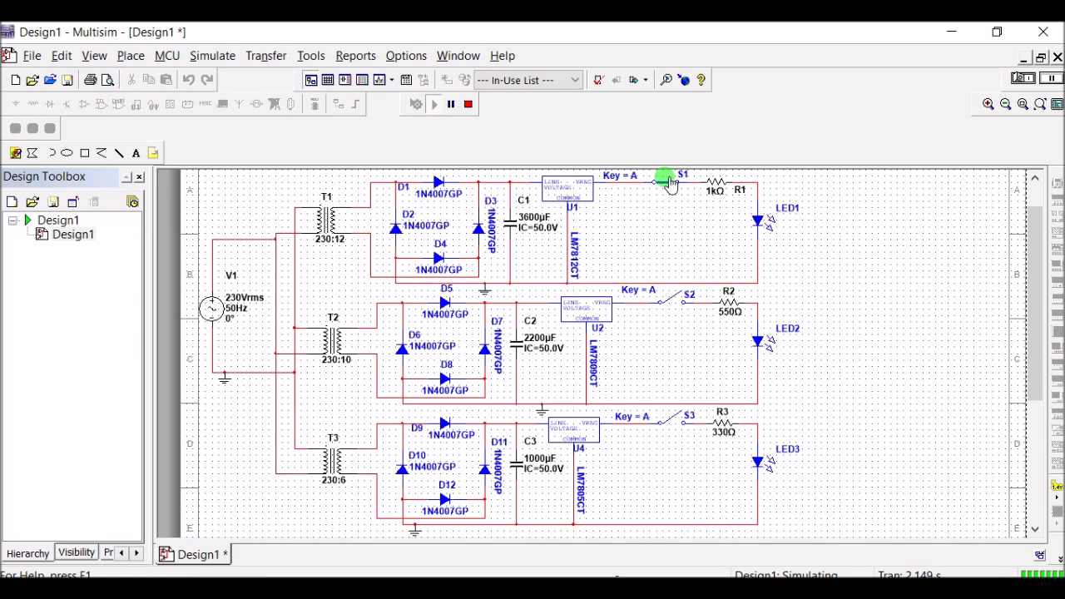
click(671, 183)
scroll(781, 209, up, 2)
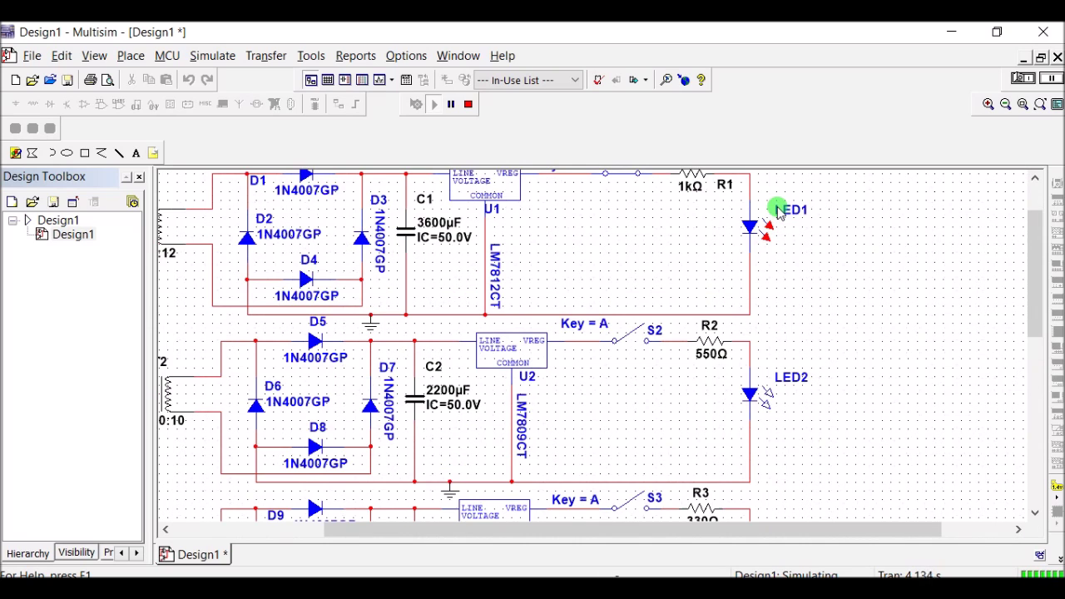
drag(1038, 281, 1038, 244)
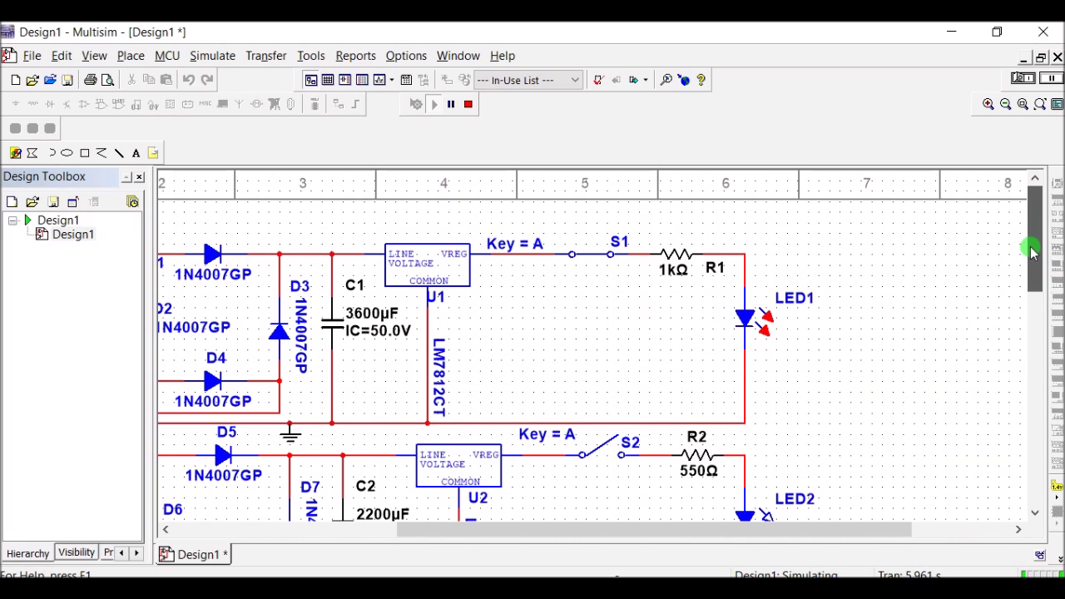
click(594, 252)
- Operate switches S2 and S3 to test LED2 and LED3, and end the simulation
click(601, 446)
scroll(1025, 283, right, 3)
scroll(1026, 283, right, 1)
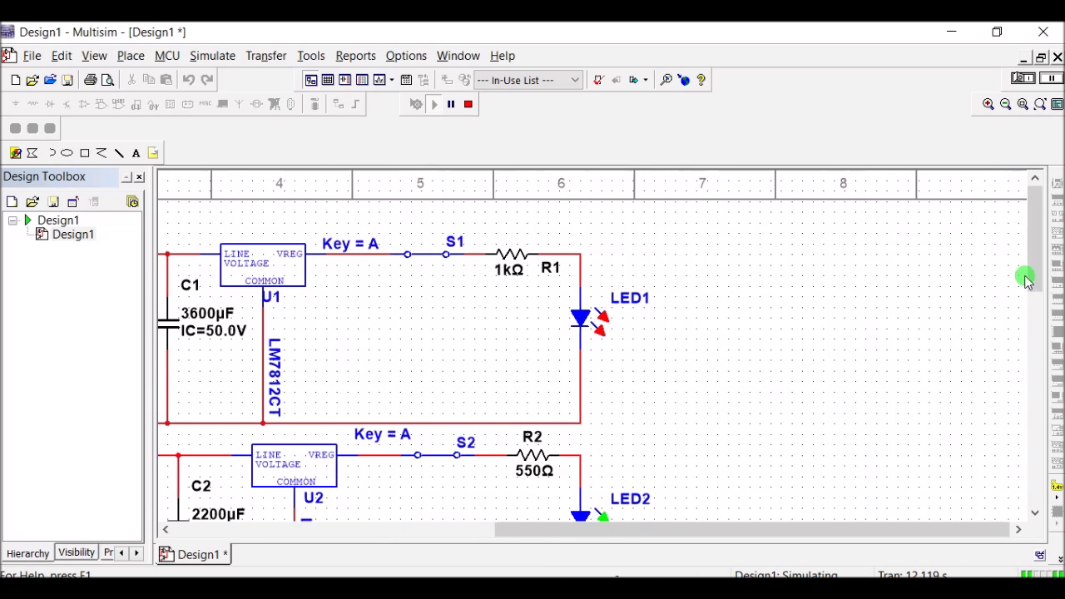
scroll(1032, 275, down, 2)
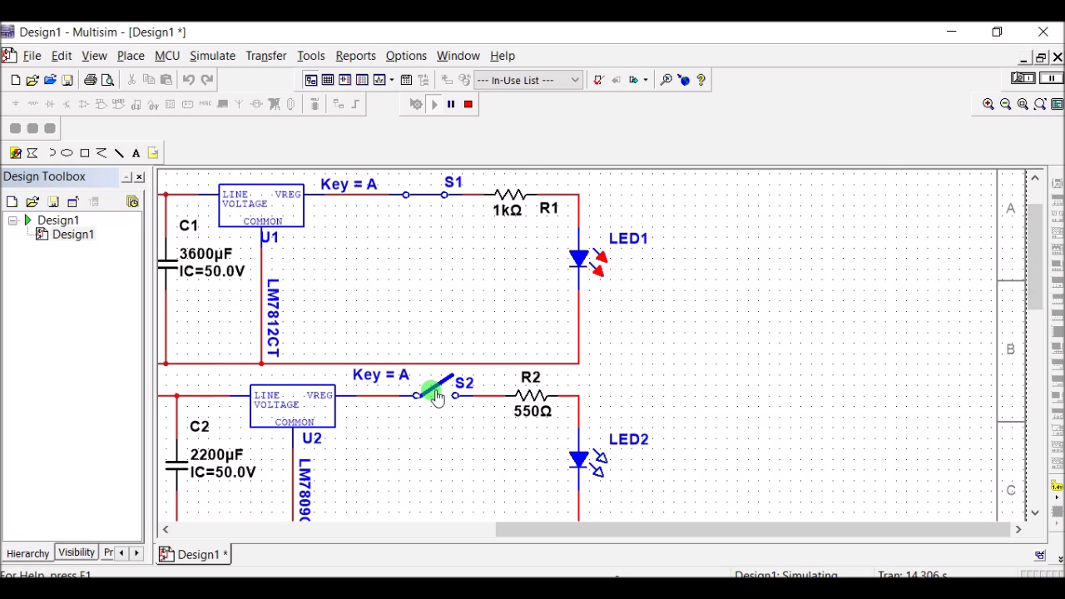
drag(1029, 261, 1034, 321)
click(436, 419)
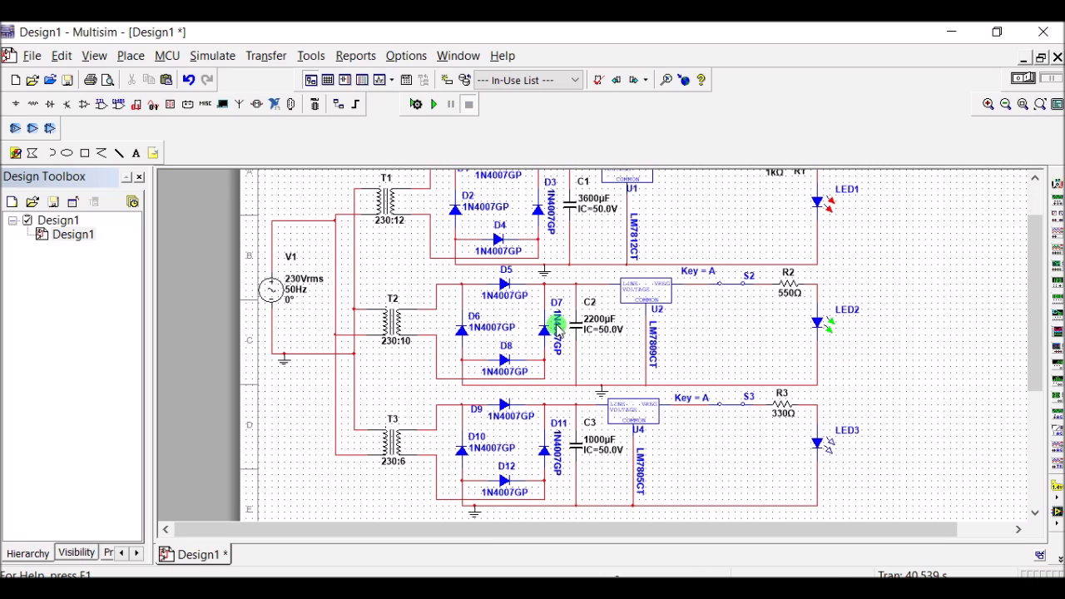
key(F5)
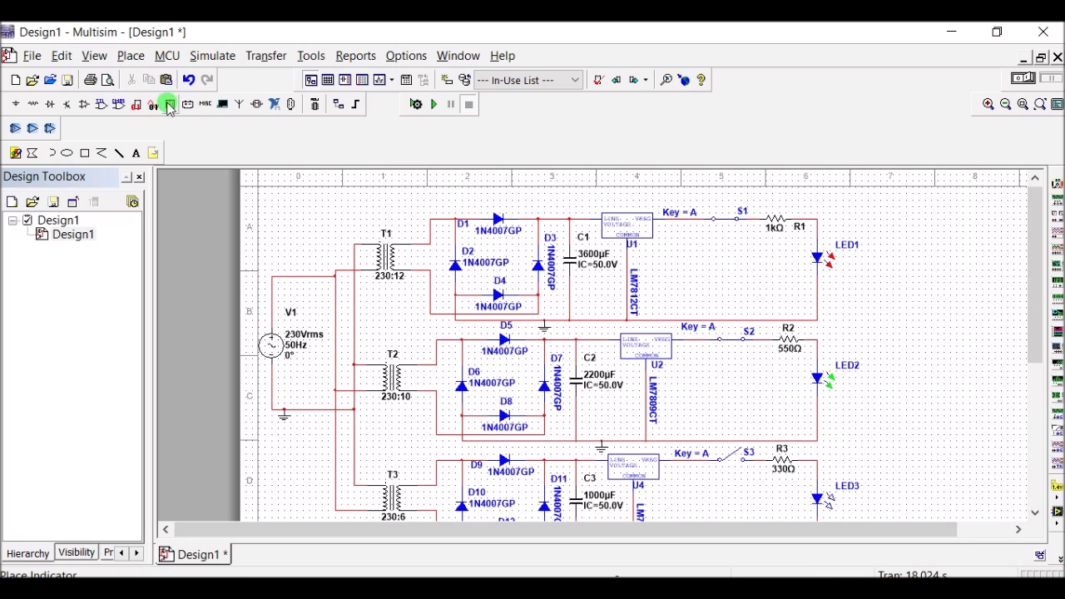
- Place a VOLTMETER_V from the Indicators group and wire it between U1's output line and the first stage's common rail
click(171, 105)
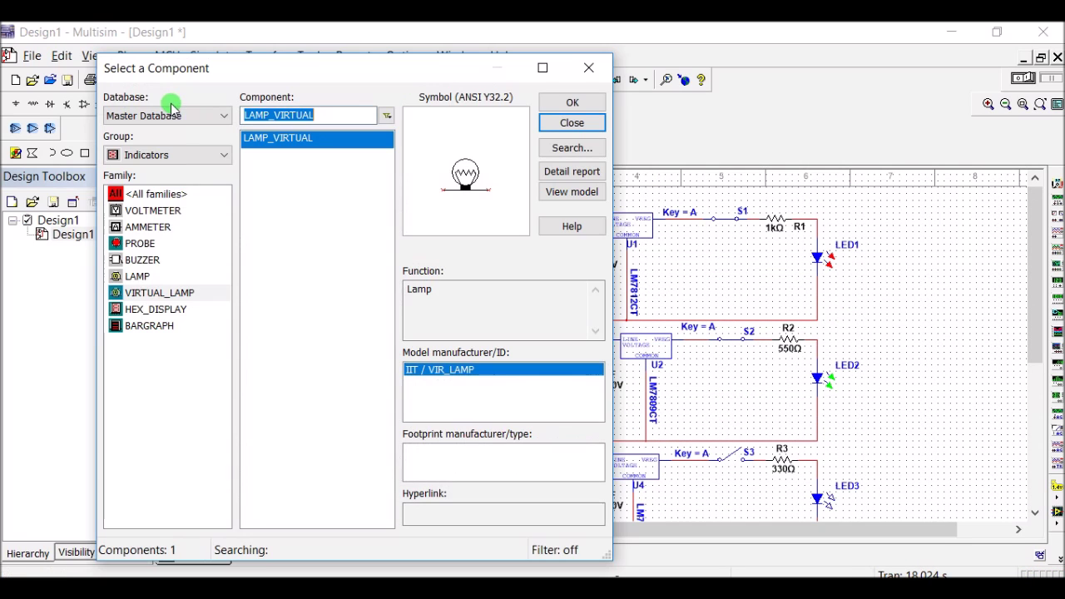
click(154, 212)
click(570, 102)
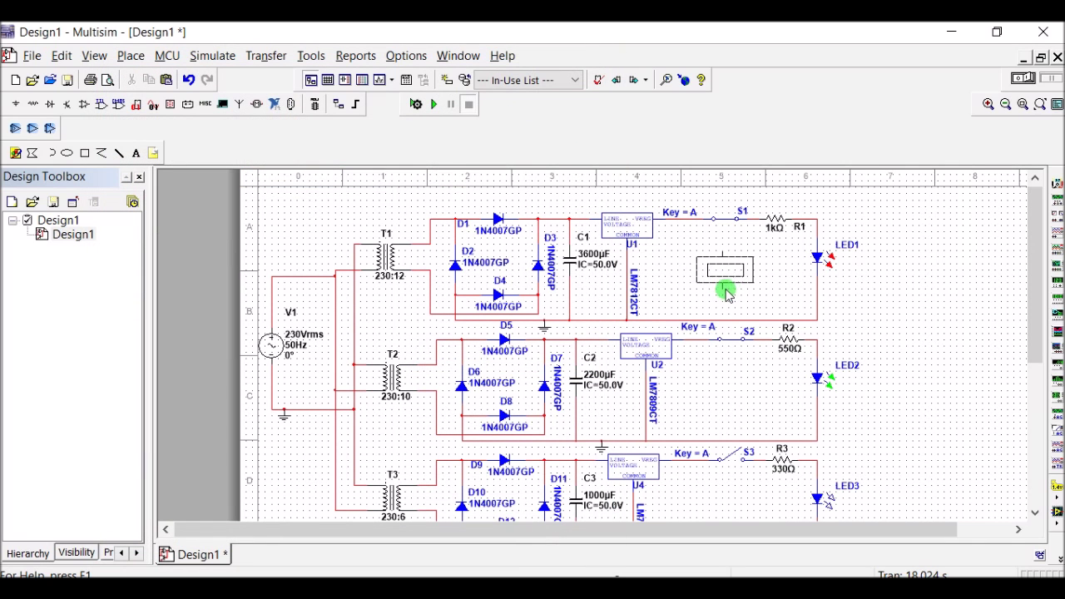
click(694, 293)
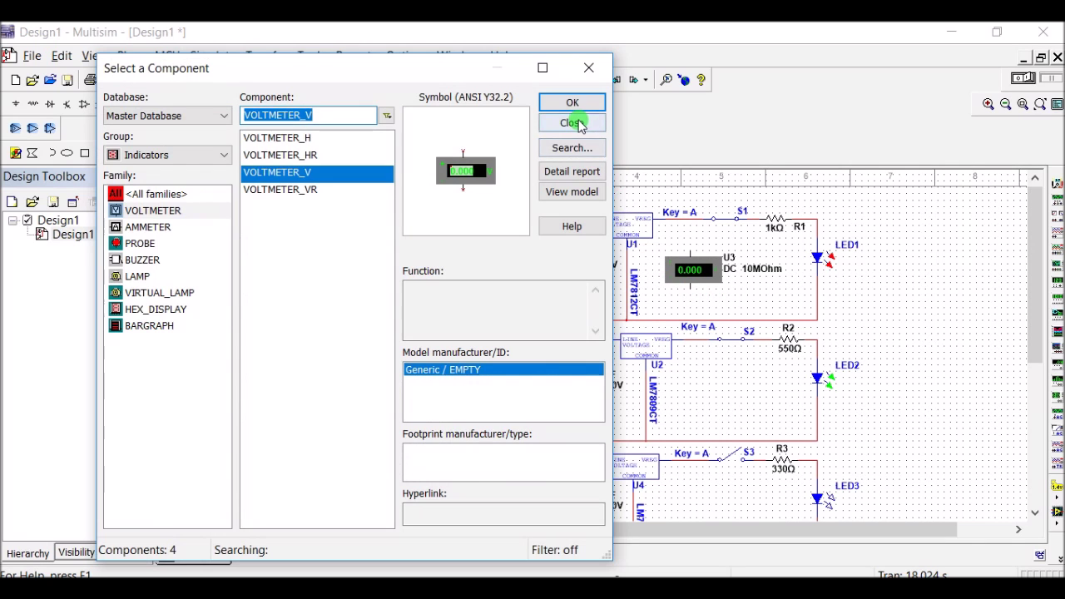
click(571, 123)
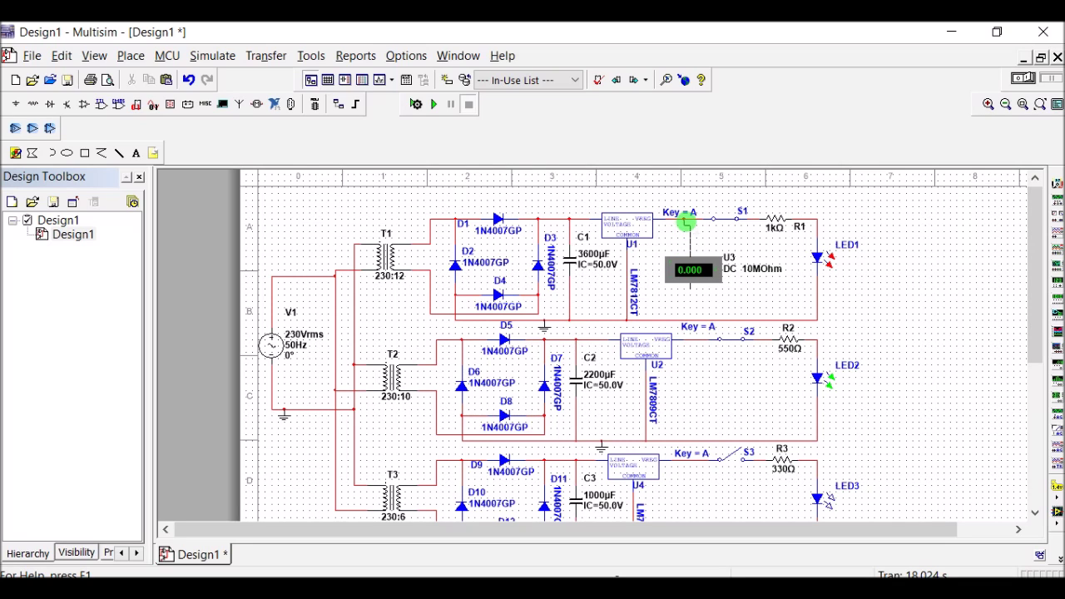
click(689, 221)
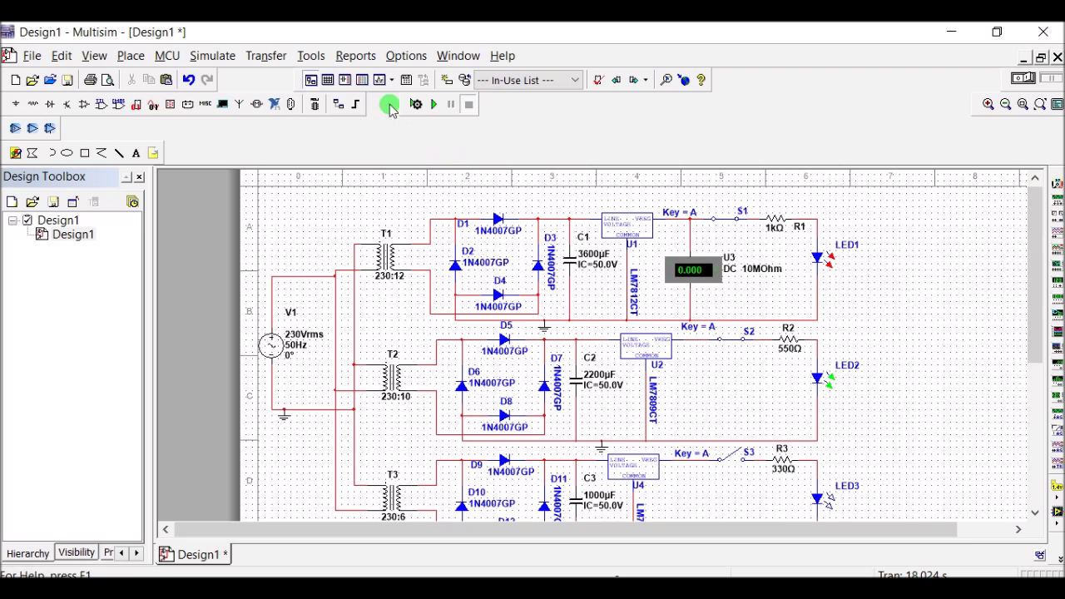
- Run the simulation and compare voltmeter U3's reading with switch S1 closed and open
click(434, 104)
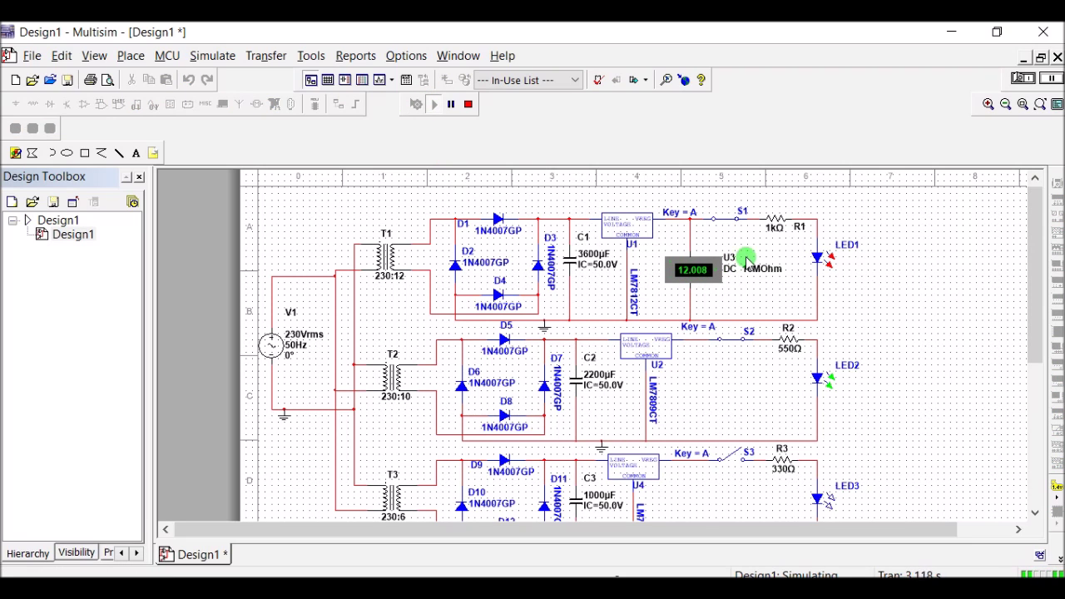
click(722, 226)
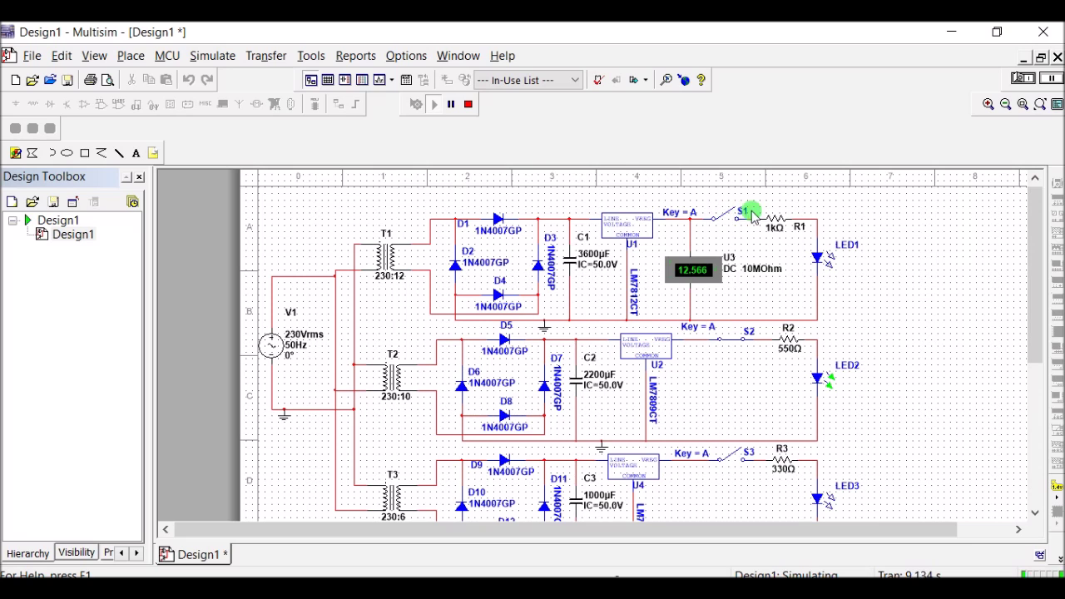
scroll(708, 268, up, 2)
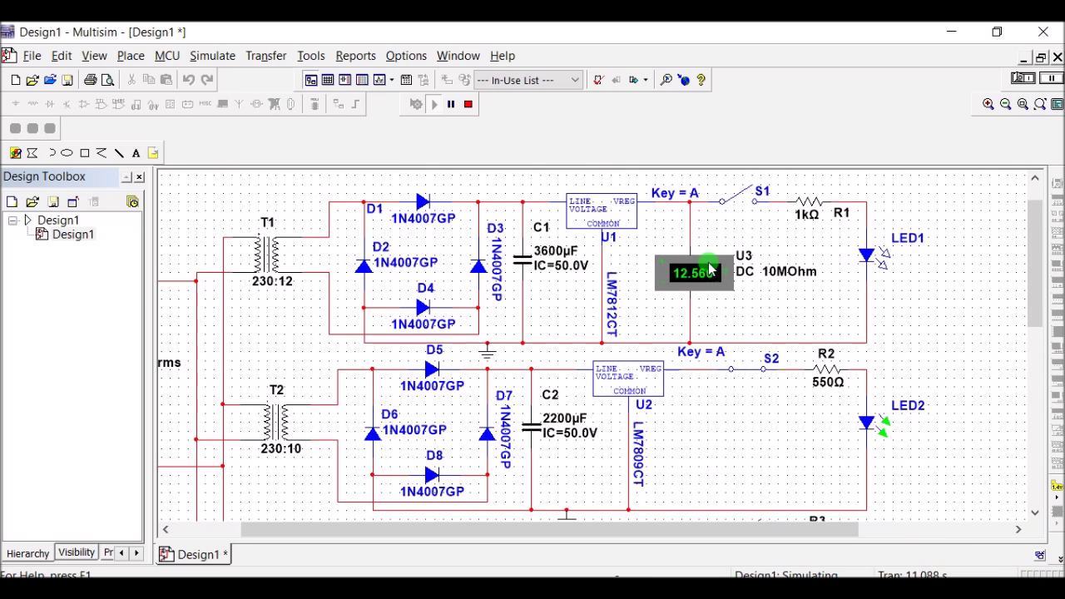
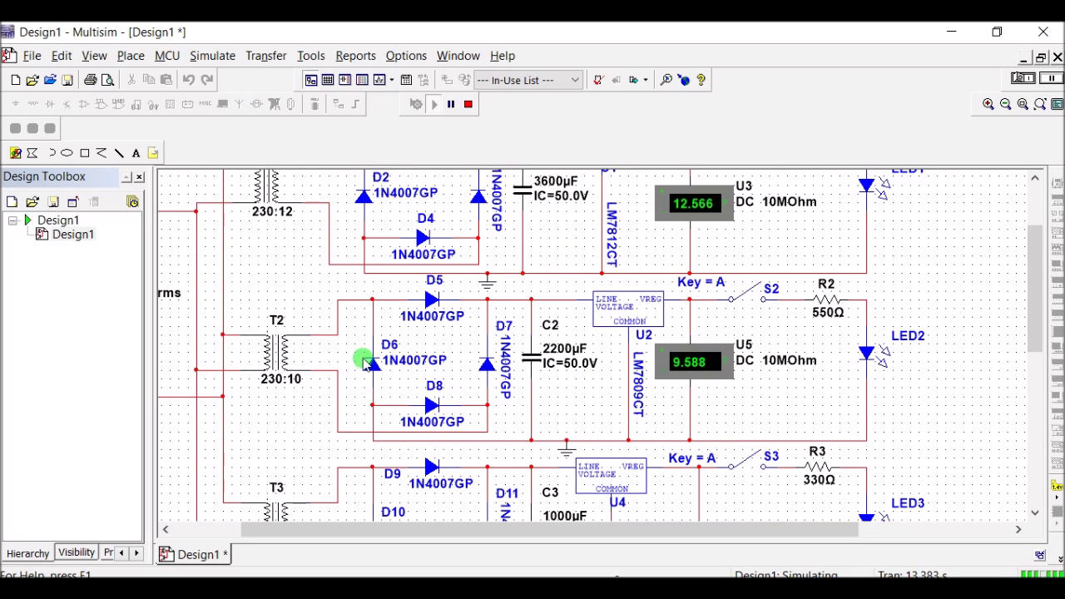
- Close switches S2 and S3, examine the readings of voltmeters U5 and U6 under load, and stop the simulation
scroll(689, 385, down, 1)
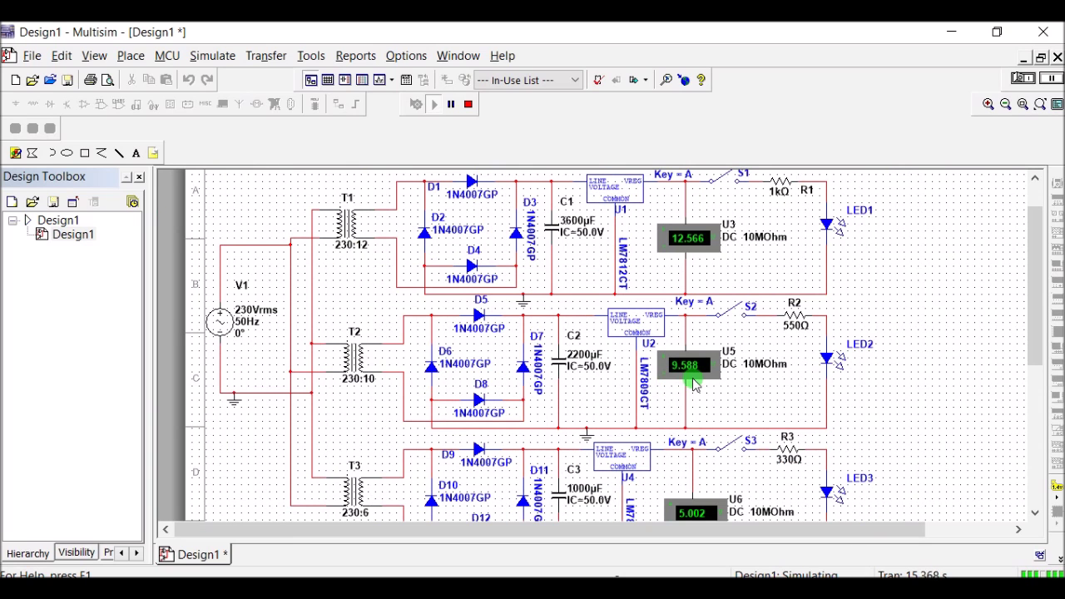
drag(1039, 285, 1039, 310)
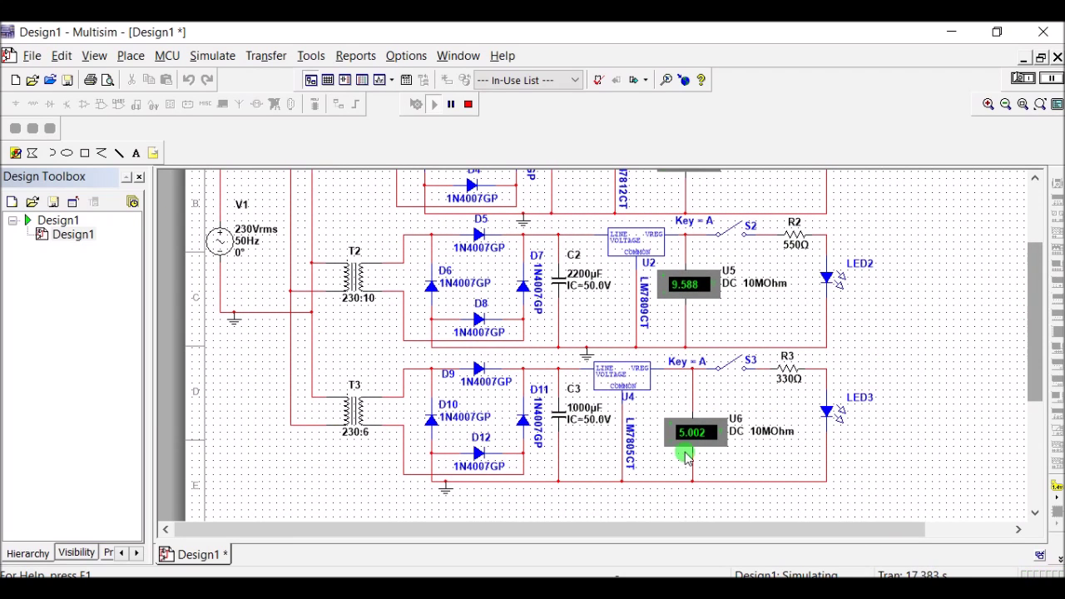
click(728, 232)
click(682, 300)
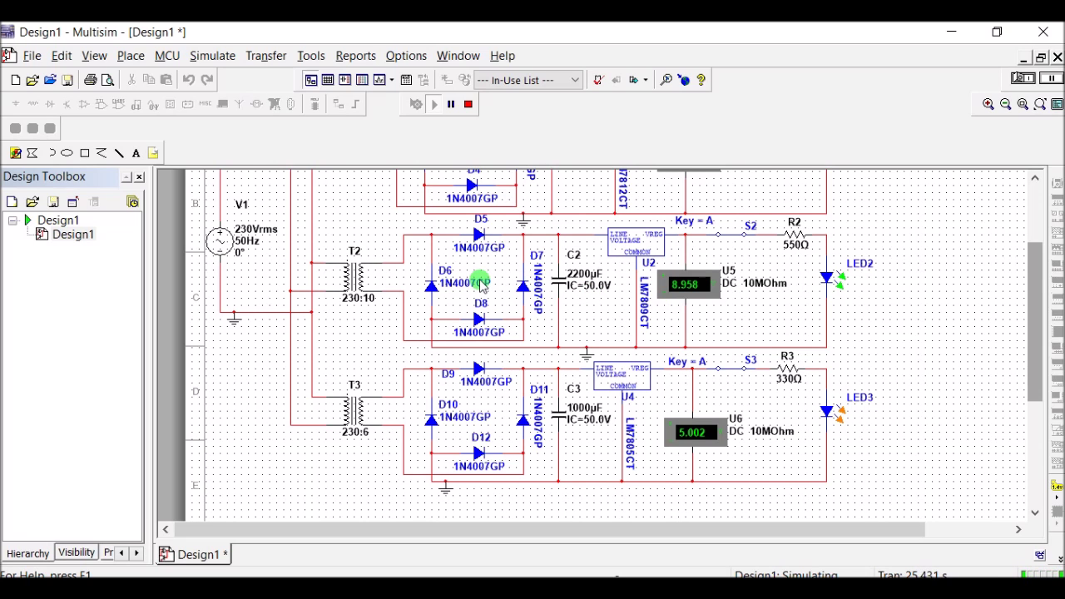
scroll(832, 300, right, 3)
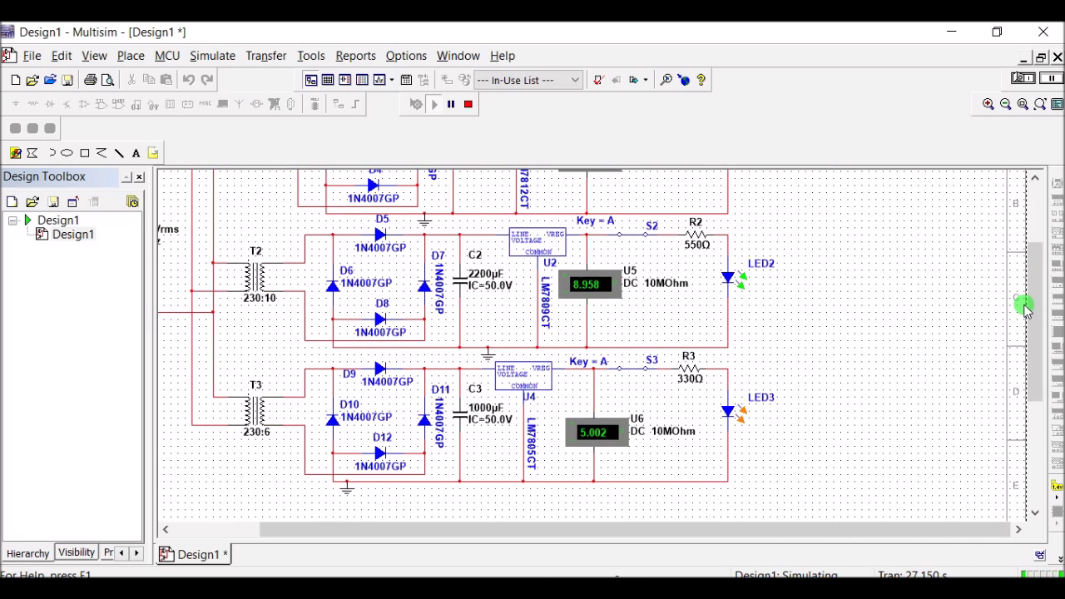
scroll(1031, 304, up, 3)
click(467, 107)
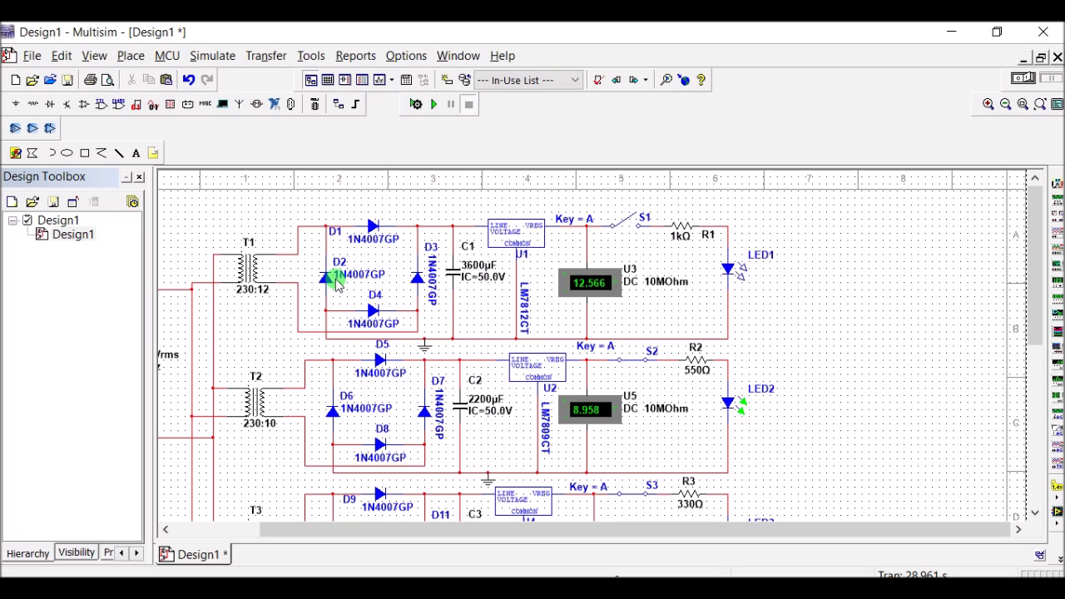
- Place an oscilloscope beside LED1 and wire its channel A across the two secondary terminals of transformer T1
click(1059, 235)
click(863, 252)
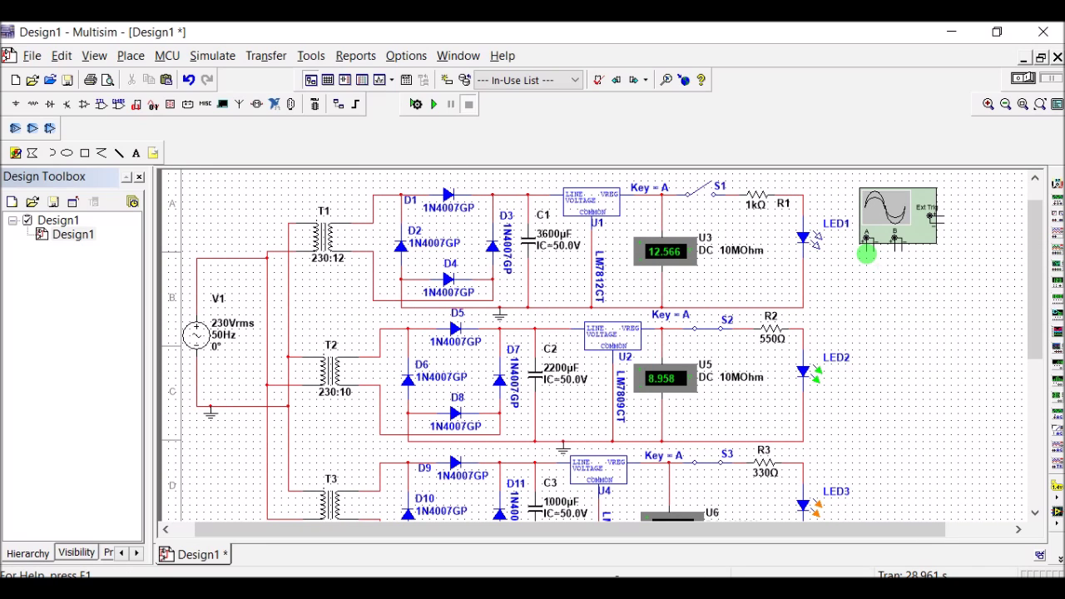
drag(423, 239, 372, 207)
click(371, 208)
click(527, 222)
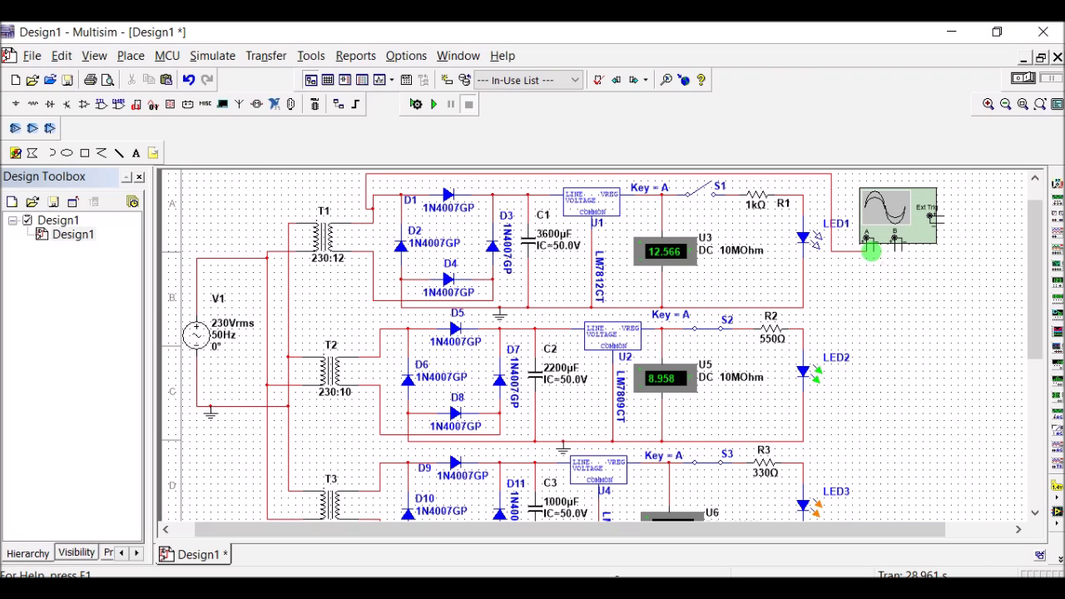
click(374, 276)
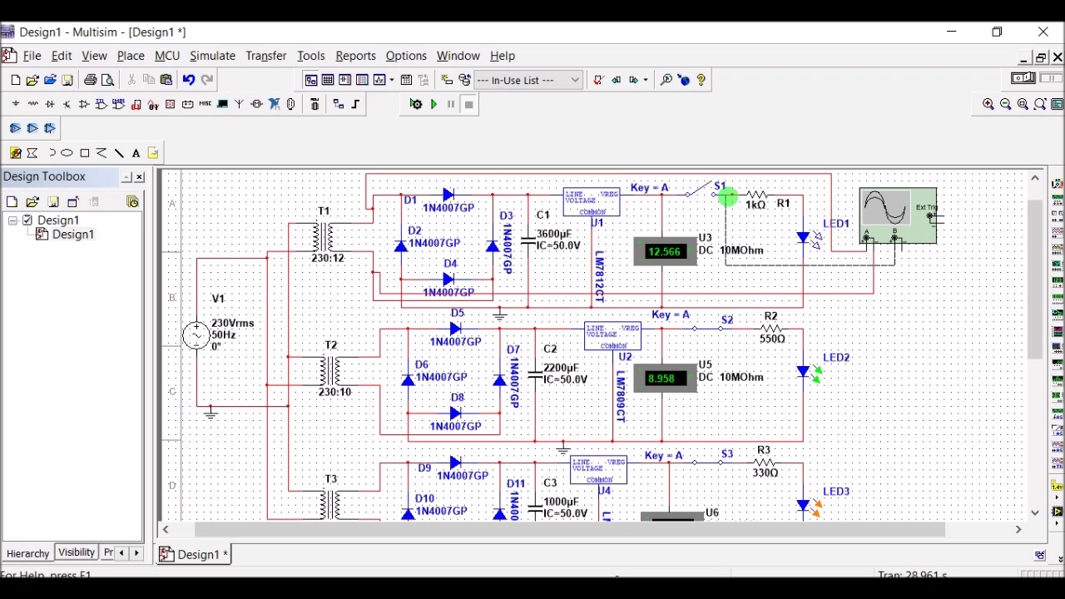
- Wire the oscilloscope's channel B between the S1–R1 line and the return line below LED1
click(732, 199)
click(891, 243)
click(898, 243)
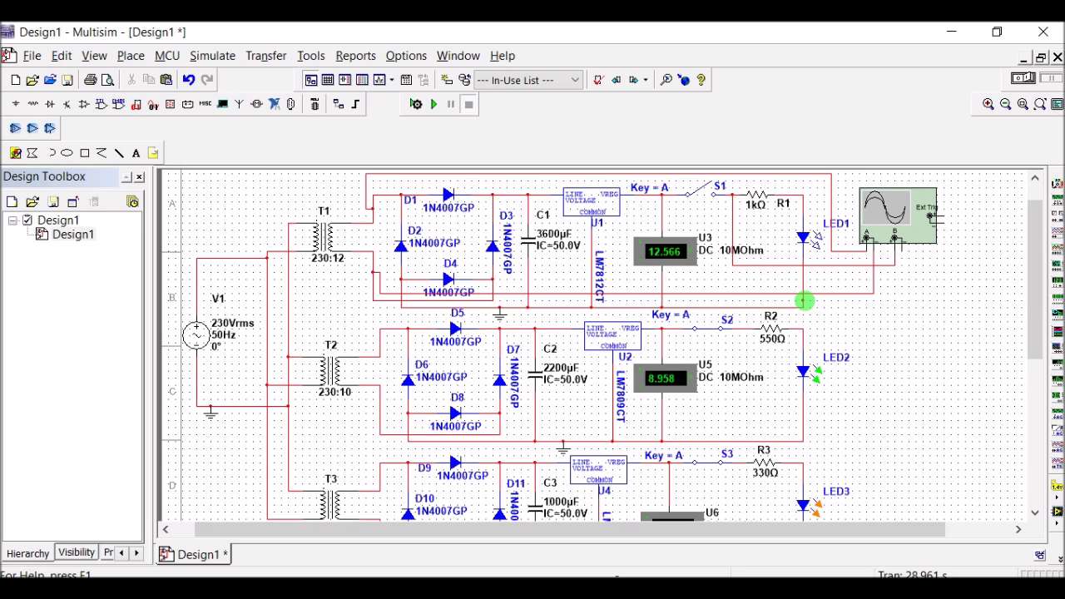
click(805, 301)
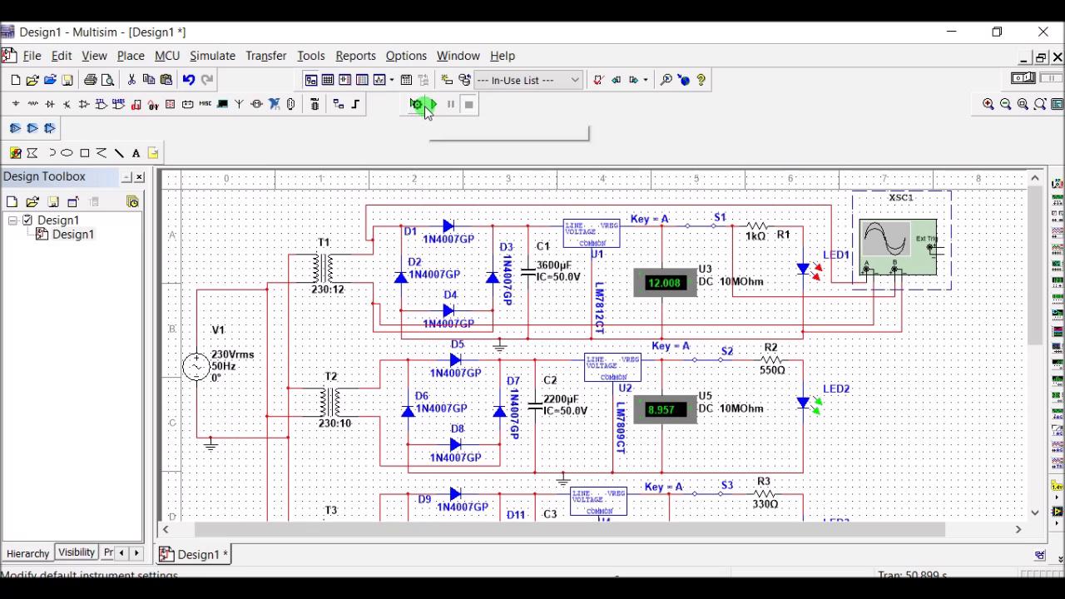
- Run the simulation, view both channels on oscilloscope XSC1, and open the waveforms in the Grapher
click(427, 106)
double_click(903, 248)
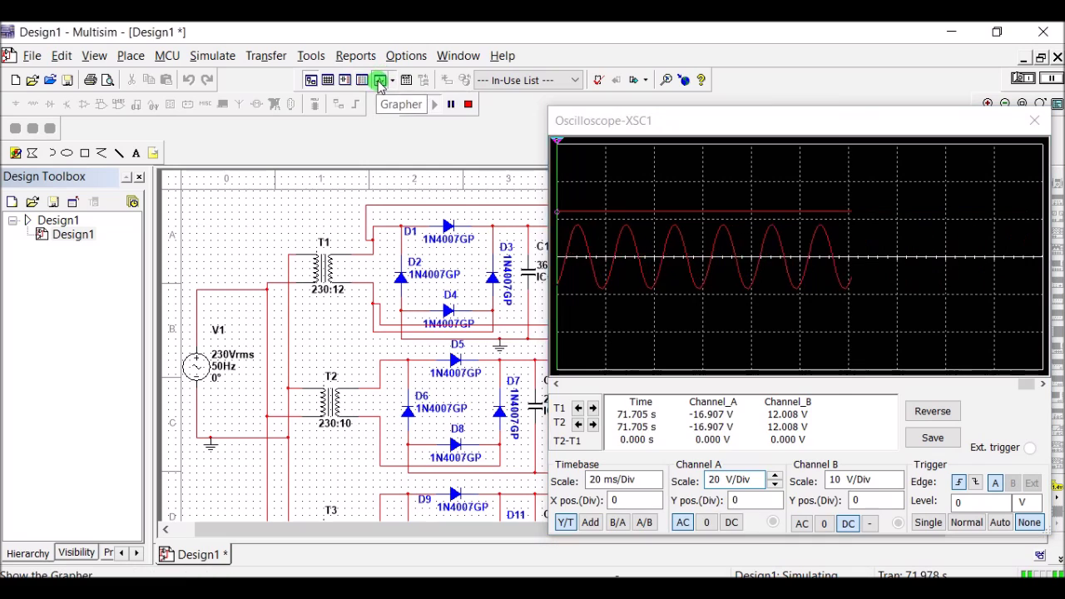
click(372, 79)
drag(510, 97, 478, 181)
- Rerun the simulation for a fresh oscilloscope trace and enlarge its time axis until individual sine cycles can be read
click(430, 106)
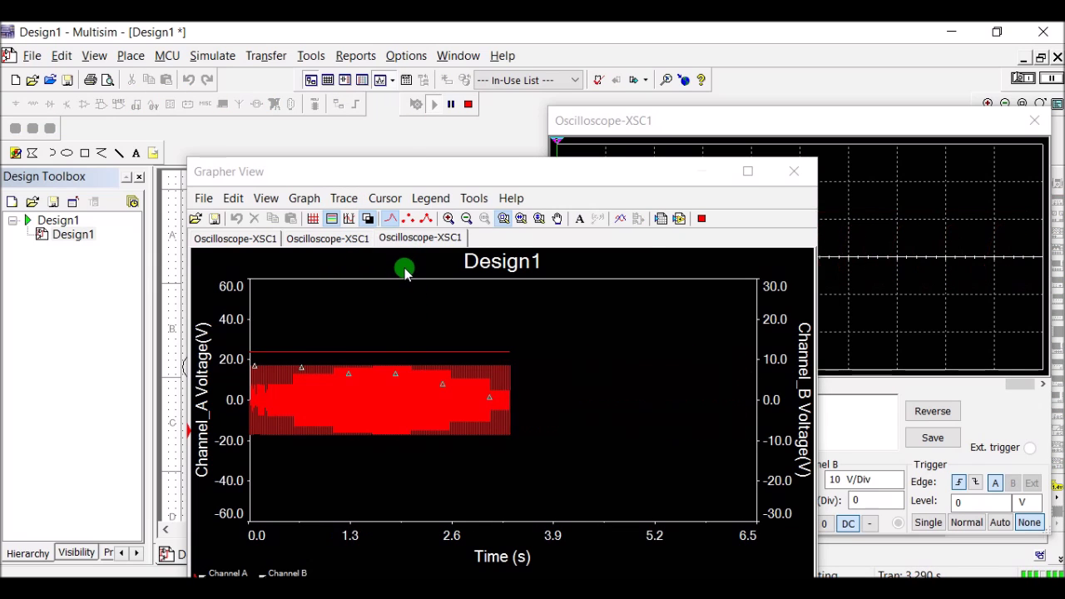
click(520, 218)
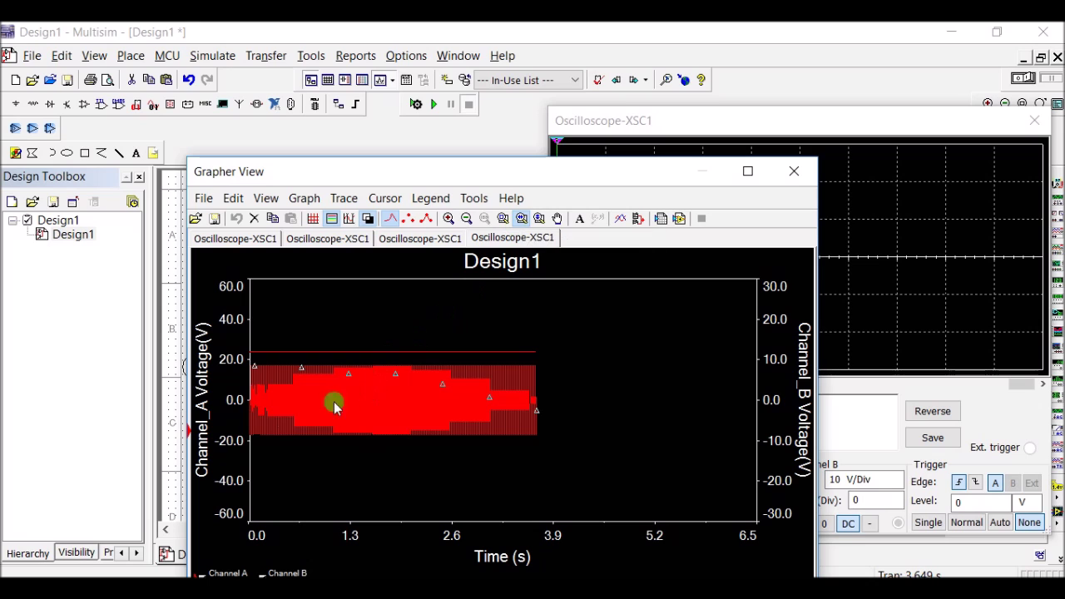
scroll(250, 409, up, 5)
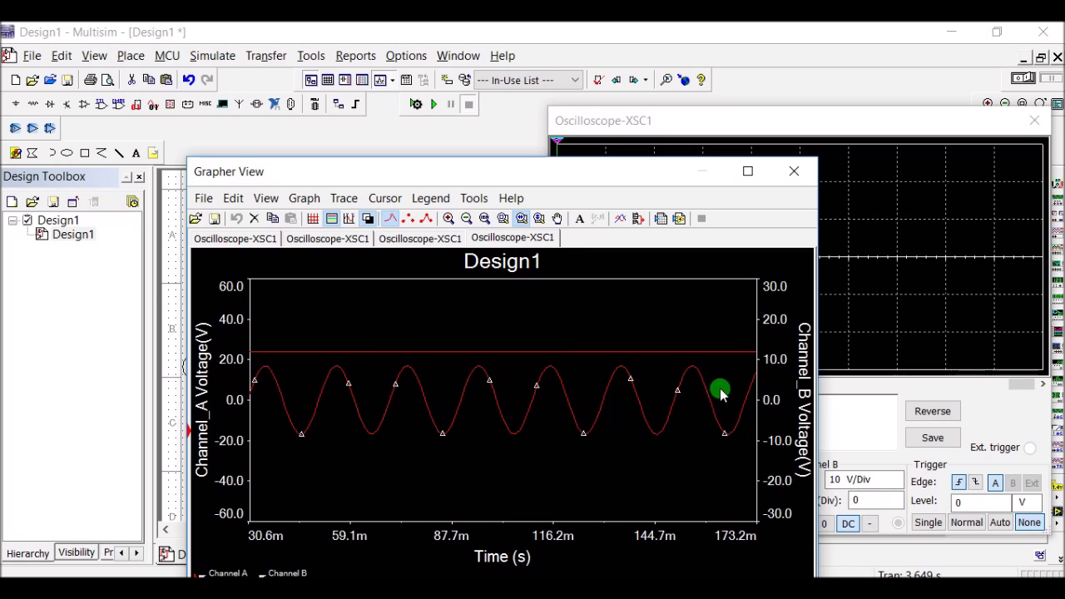
- Show the Grapher cursors and read channels A and B with the second cursor at about 103 ms and about 125 ms
click(383, 199)
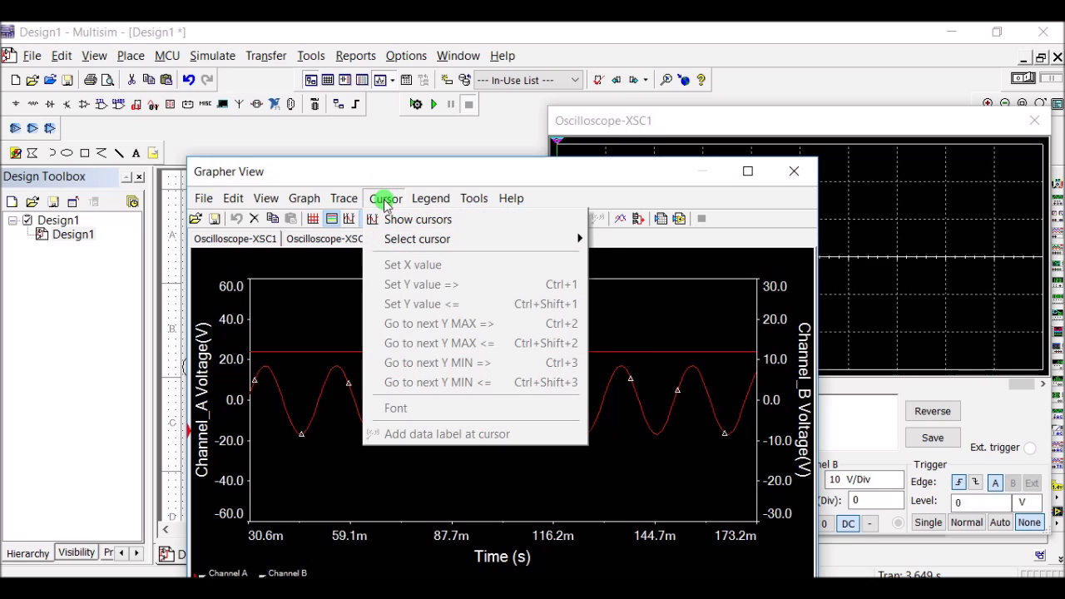
click(406, 222)
drag(306, 434, 854, 66)
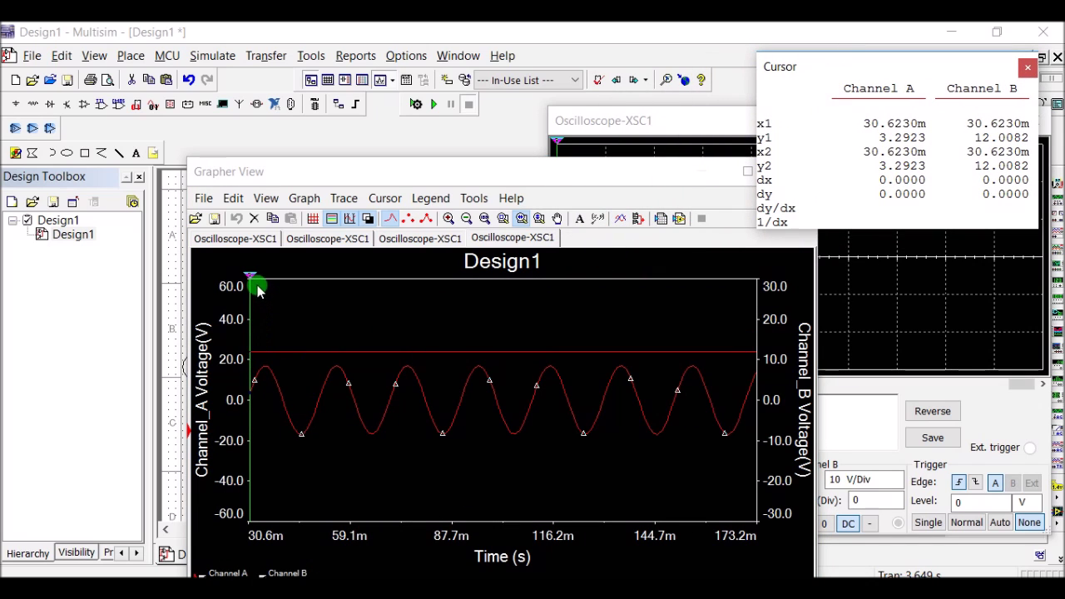
mouse_move(254, 286)
mouse_down()
mouse_move(331, 278)
mouse_move(493, 287)
mouse_move(507, 278)
mouse_up()
click(953, 184)
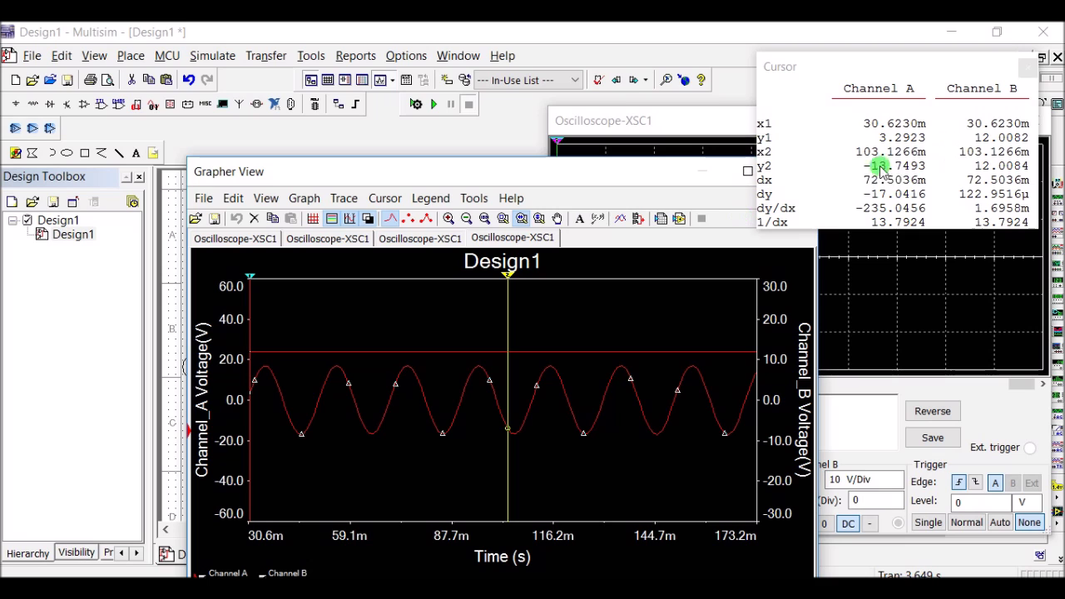
drag(514, 282, 586, 286)
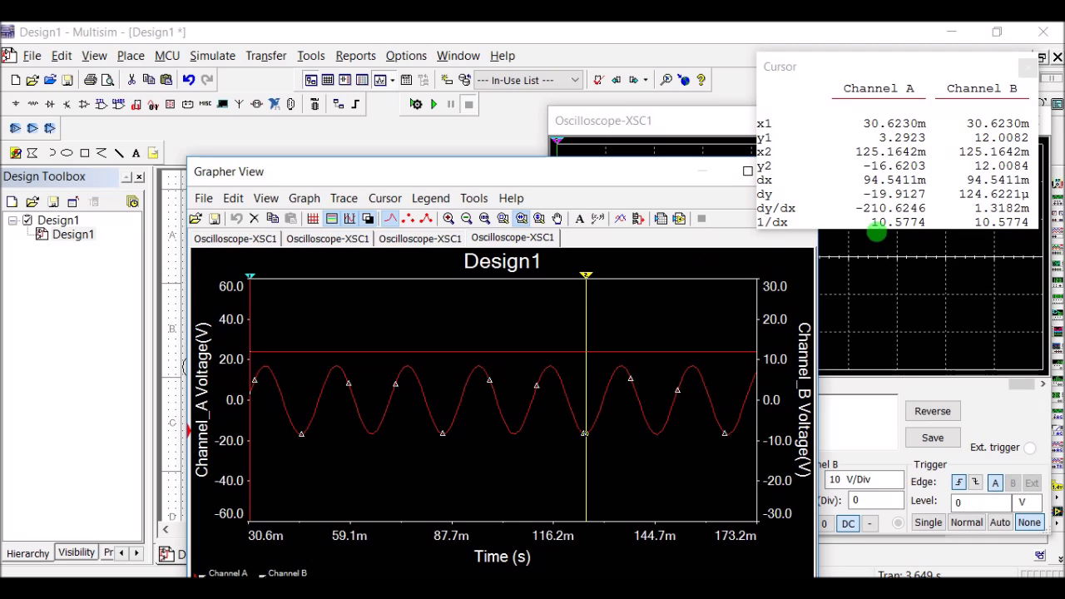
- Close the cursor read-out, the Grapher and the XSC1 oscilloscope window to return to the schematic
click(1027, 66)
click(803, 169)
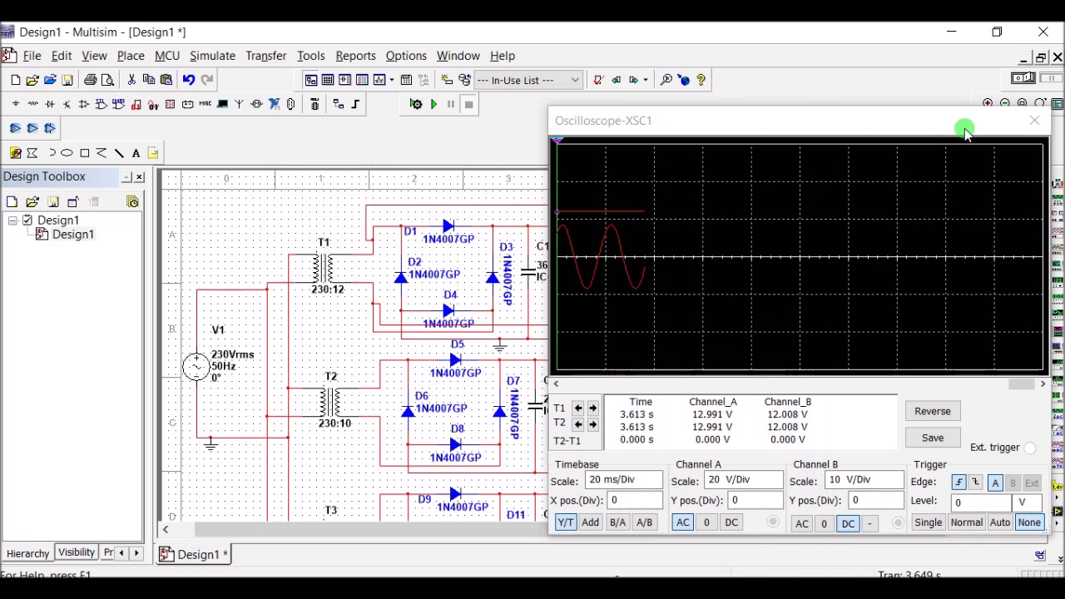
click(1029, 124)
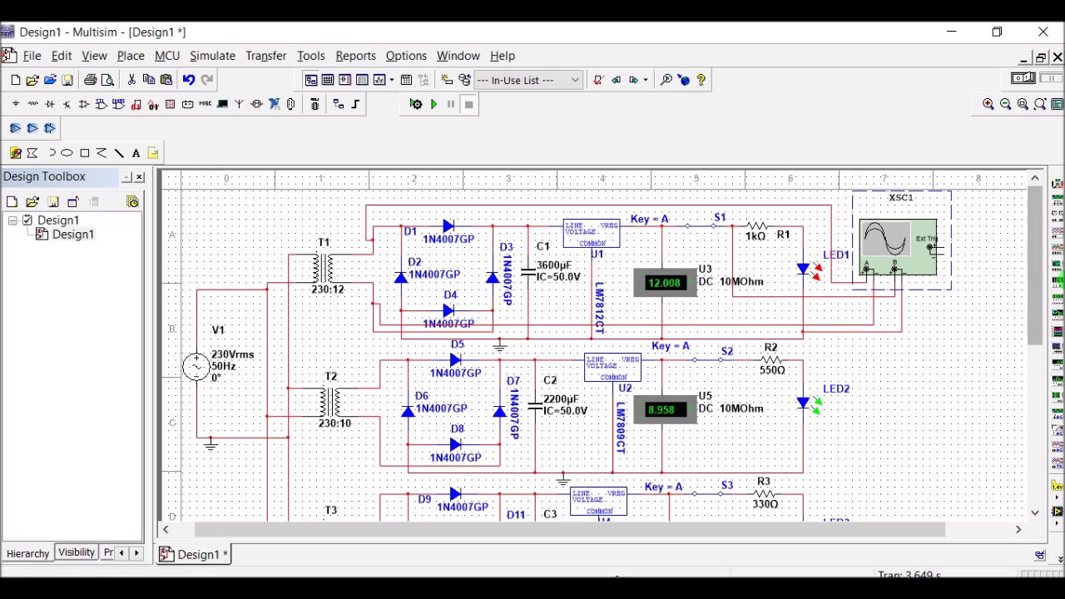
drag(1034, 281, 1031, 310)
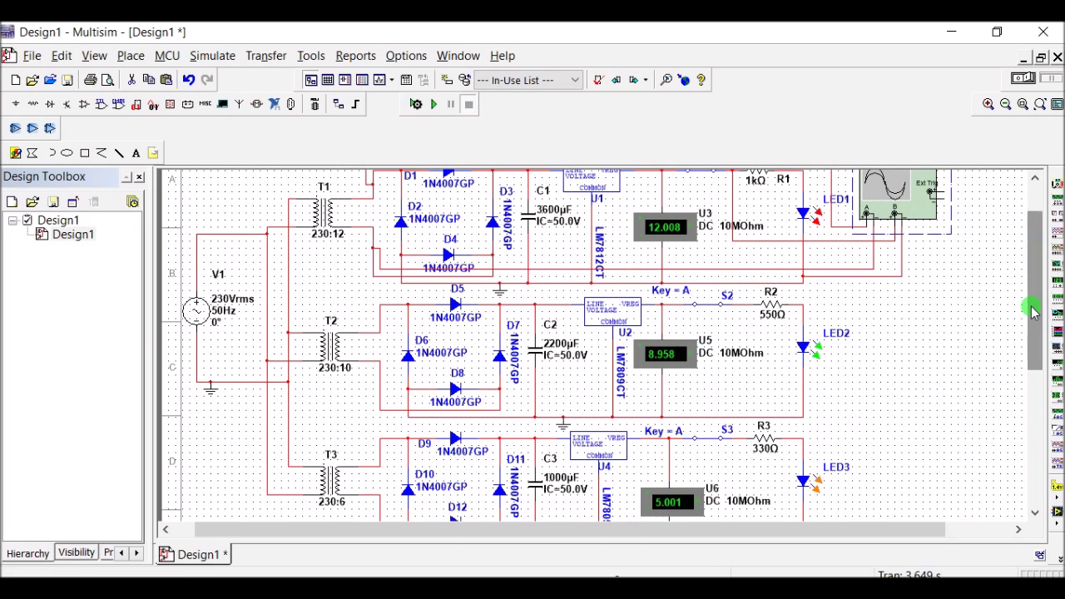